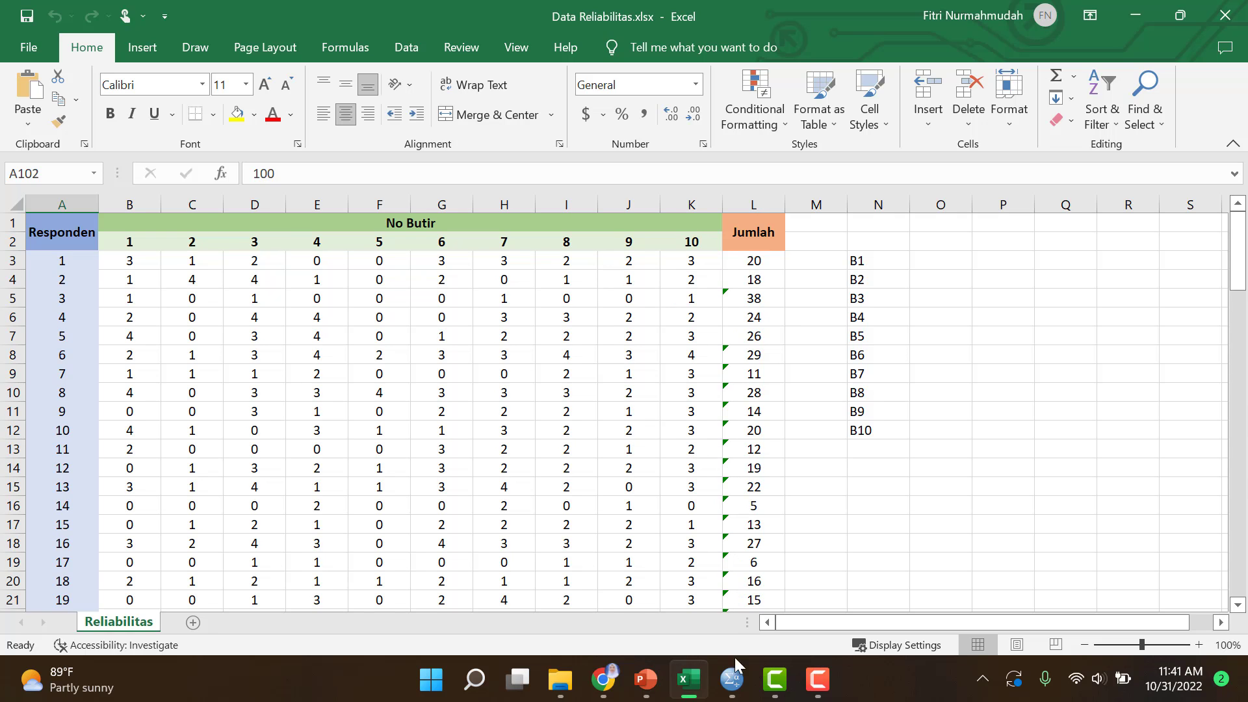
left_click(732, 679)
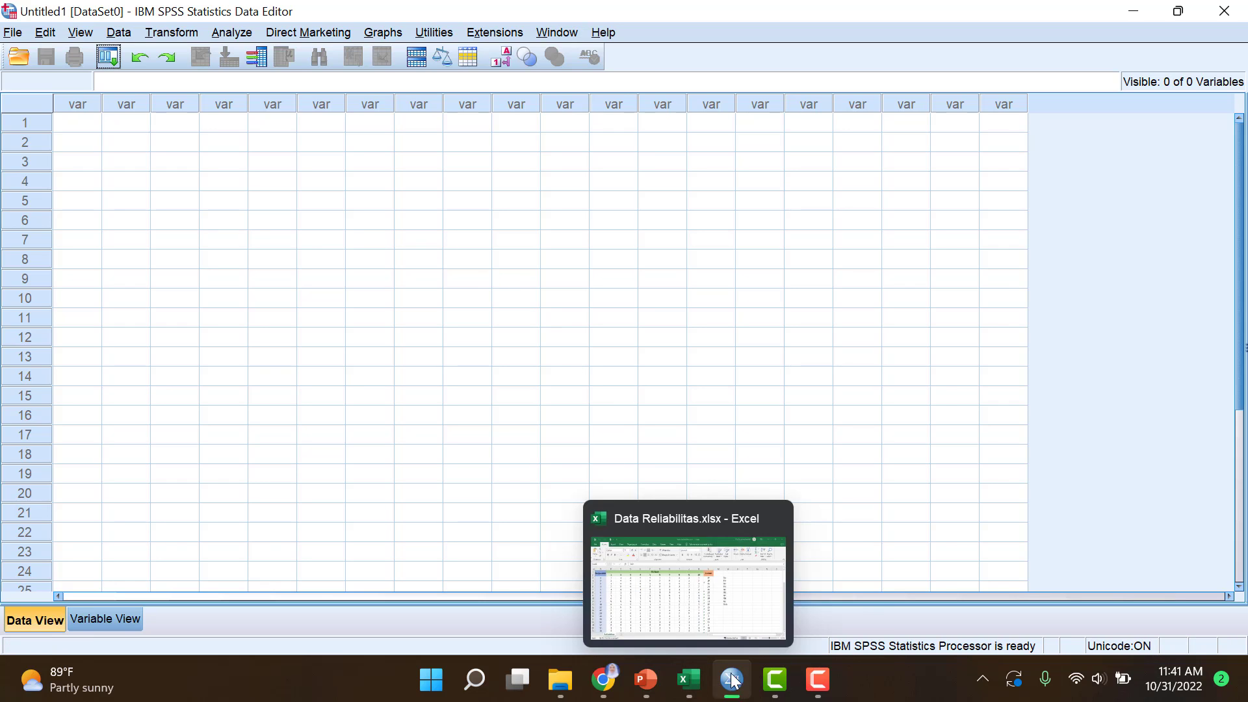
left_click(14, 32)
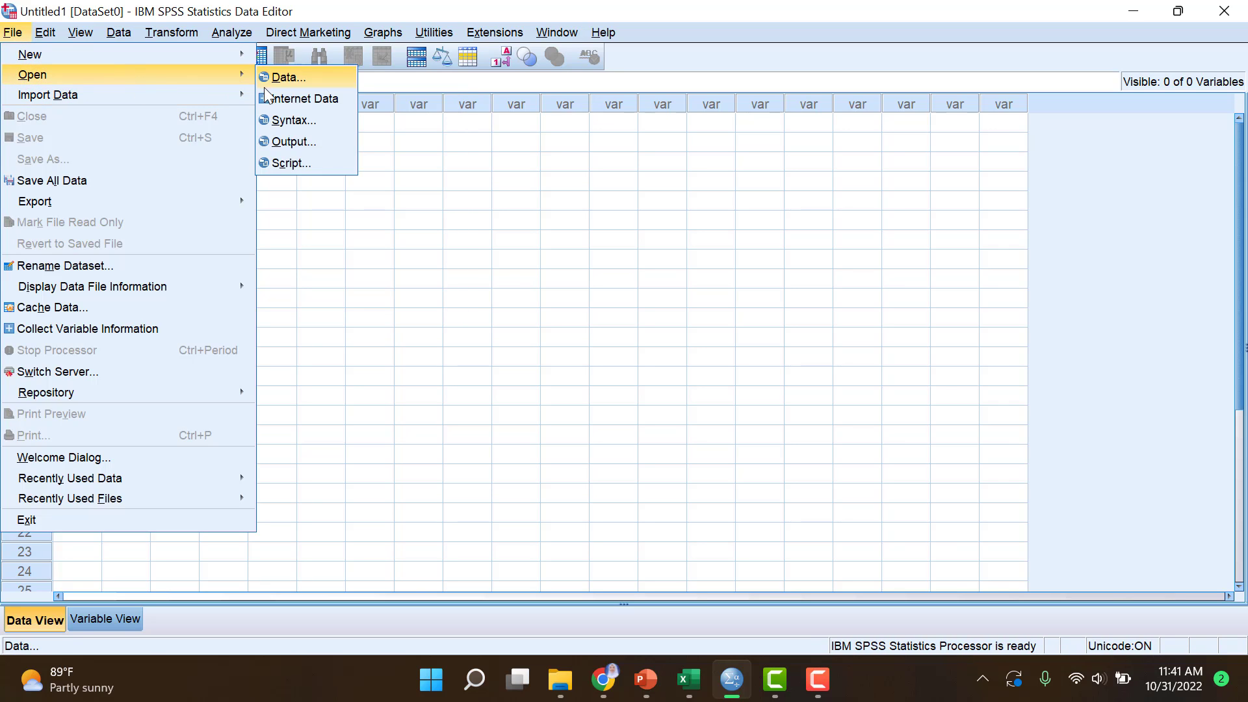
mouse_move(253, 101)
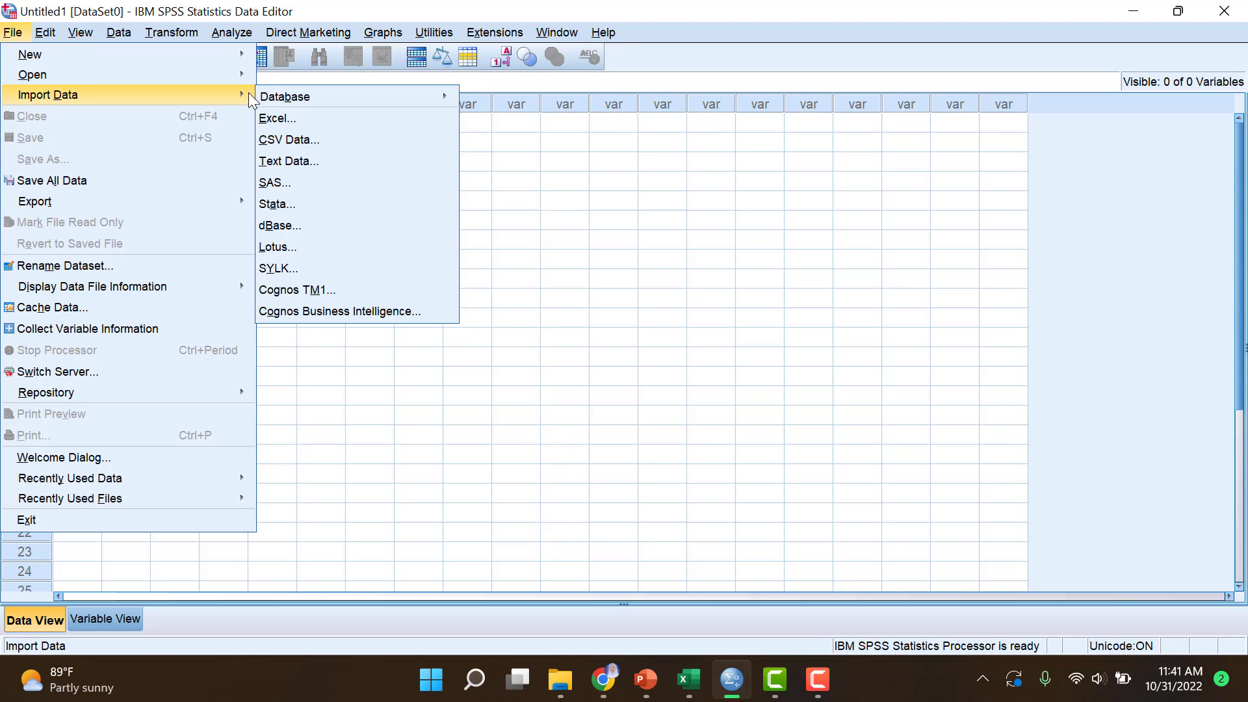
left_click(612, 223)
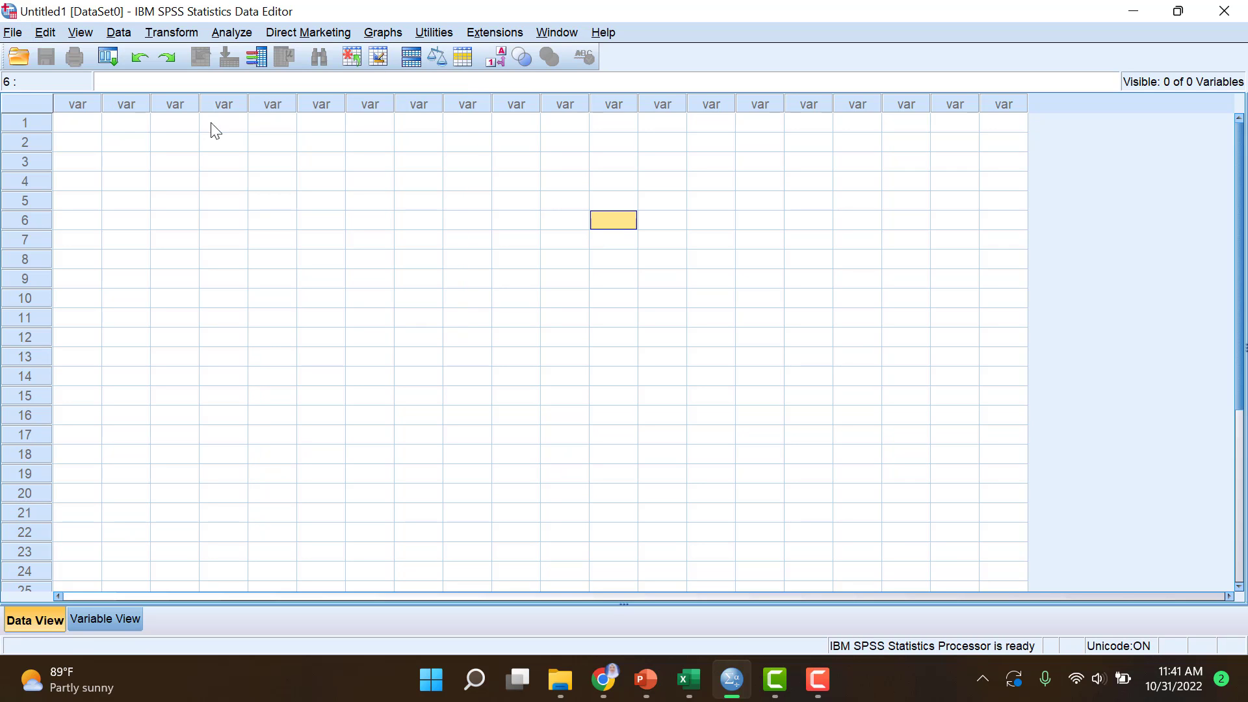
left_click(19, 57)
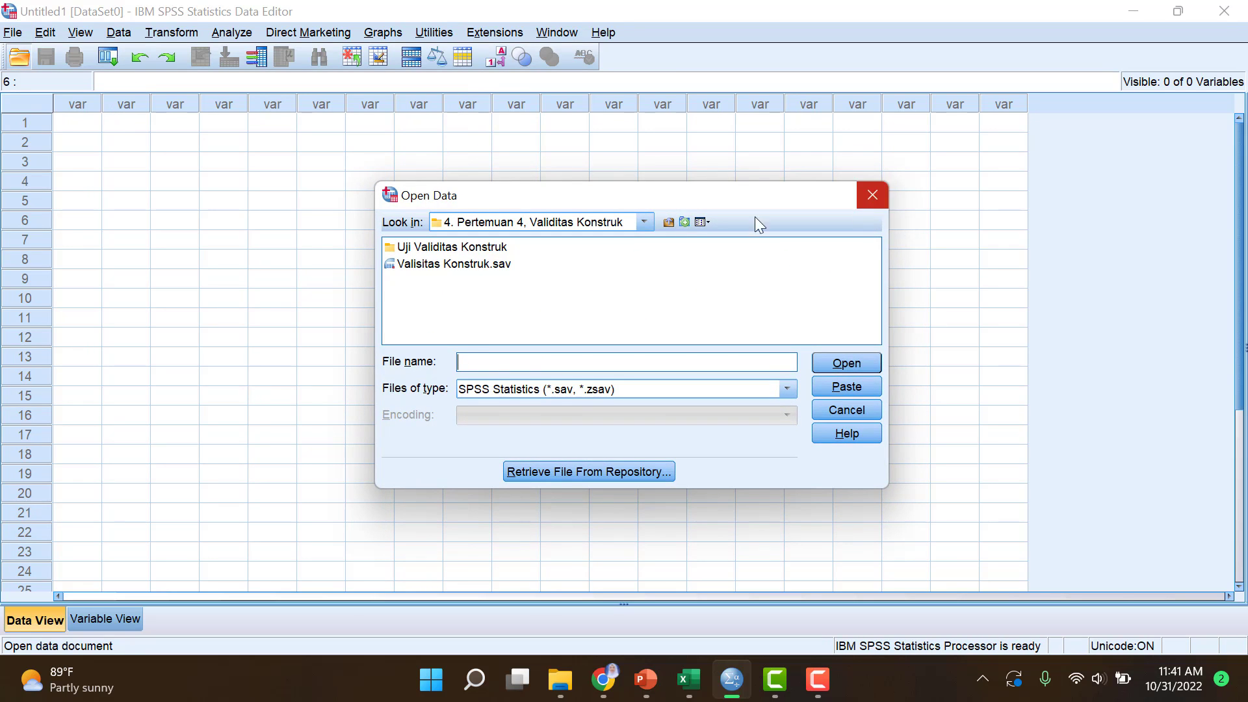
left_click(871, 195)
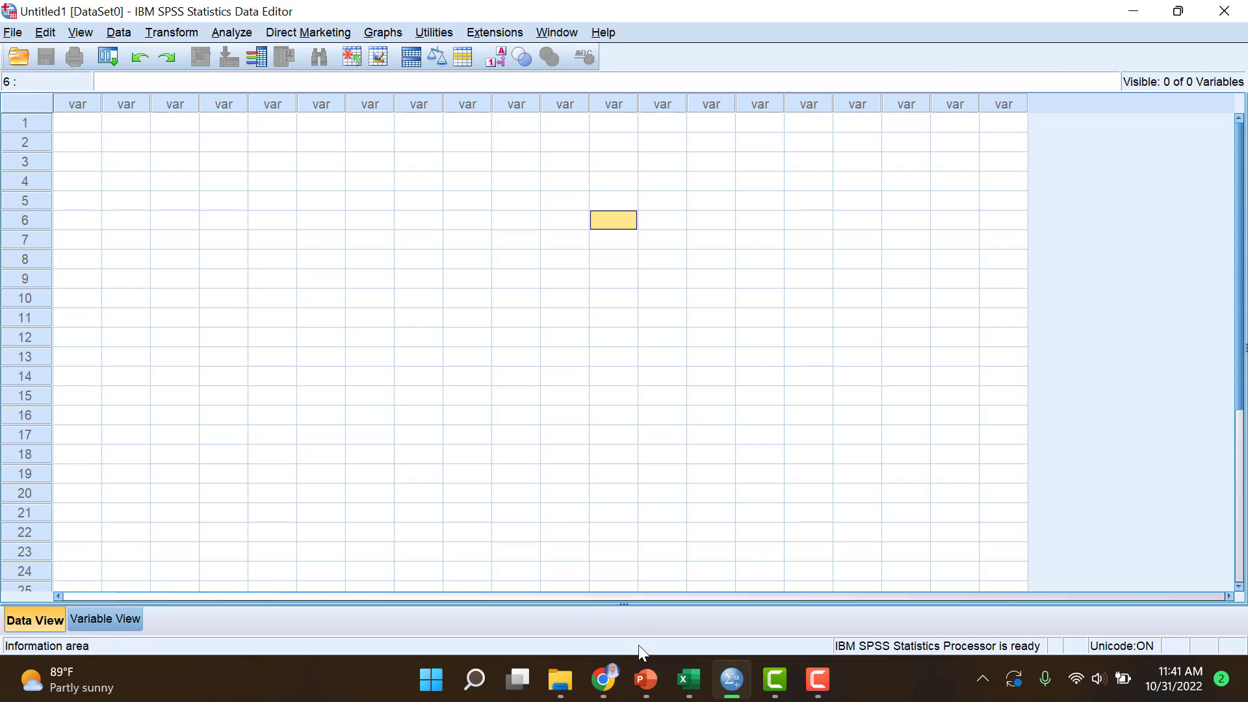
- Switch to the Data Reliabilitas.xlsx workbook in Excel and copy the scores of all 100 respondents for items 1 to 10 (B3:K102)
left_click(690, 684)
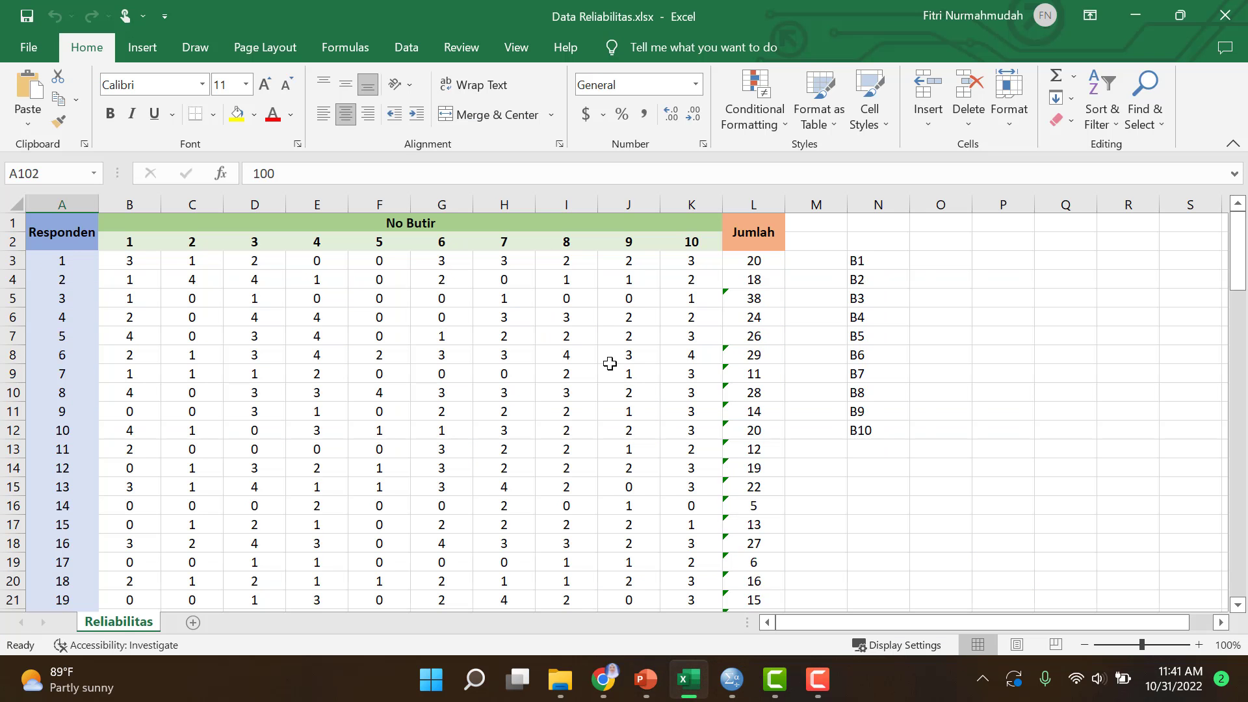
left_click(134, 262)
scroll(615, 398, "down", 20)
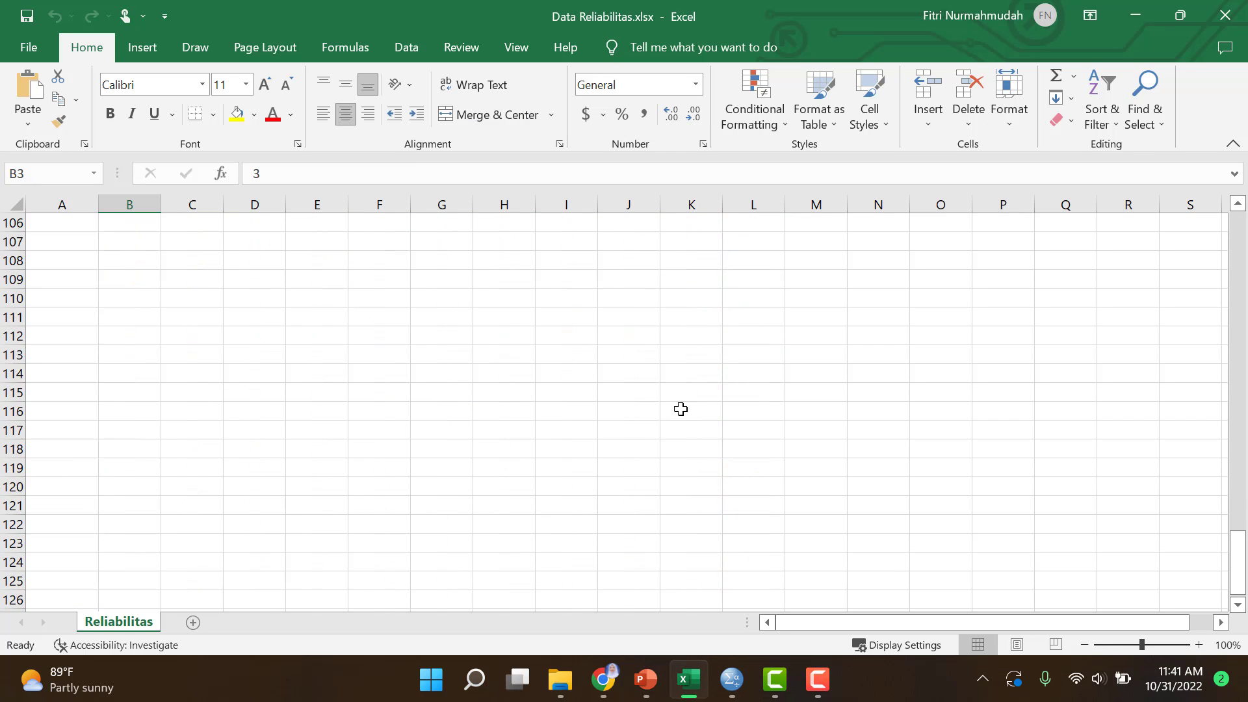
scroll(656, 425, "down", 4)
scroll(653, 424, "up", 16)
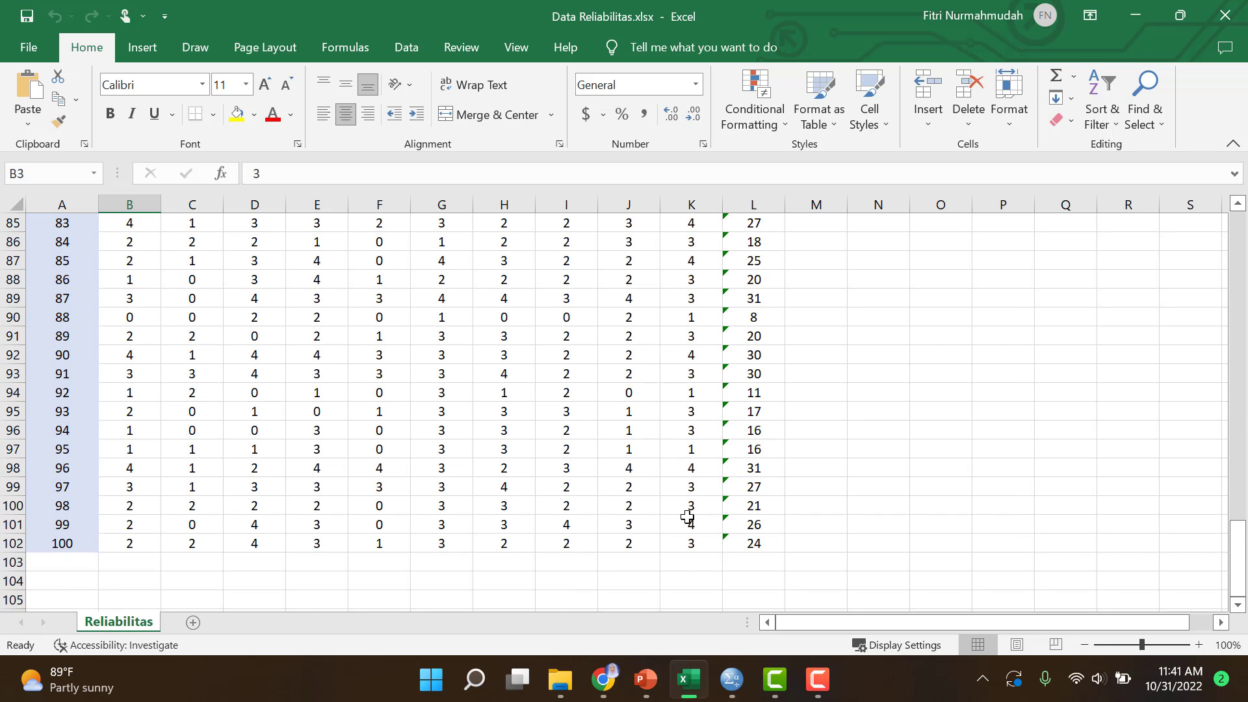
left_click(692, 545, "shift")
key("ctrl+c")
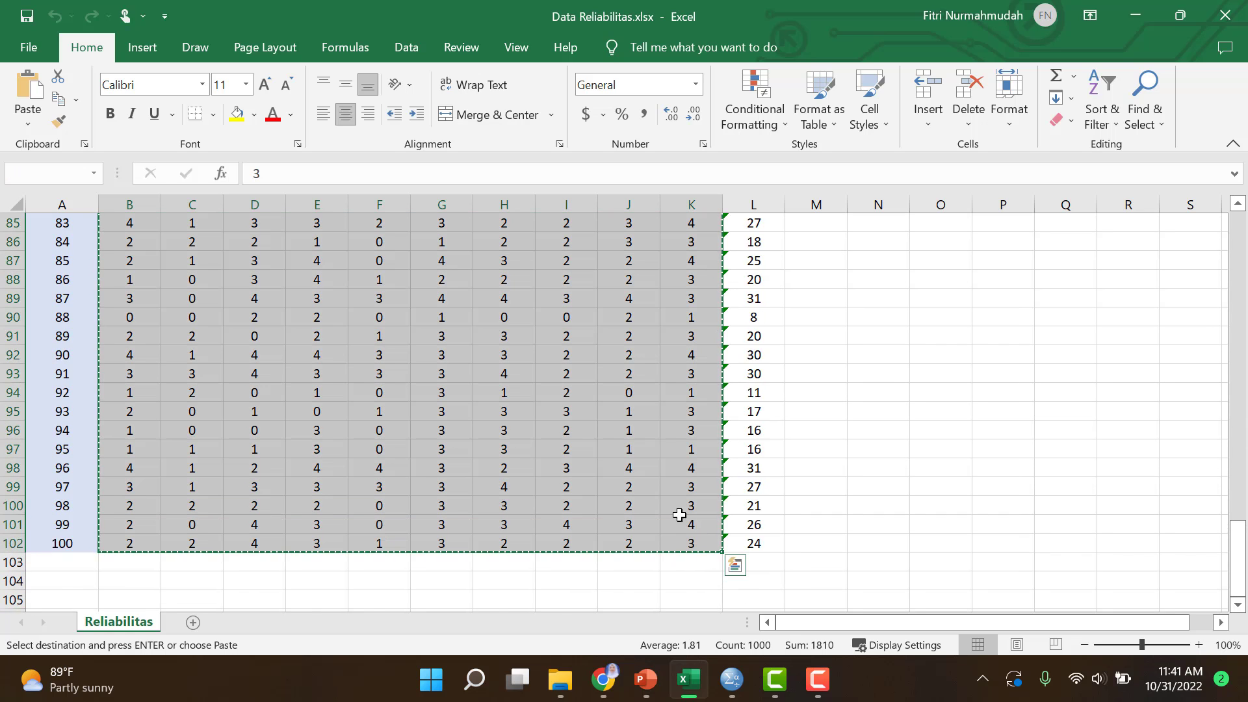
- Switch to SPSS and paste the copied scores into the empty dataset, starting at the first cell of row 1
left_click(732, 680)
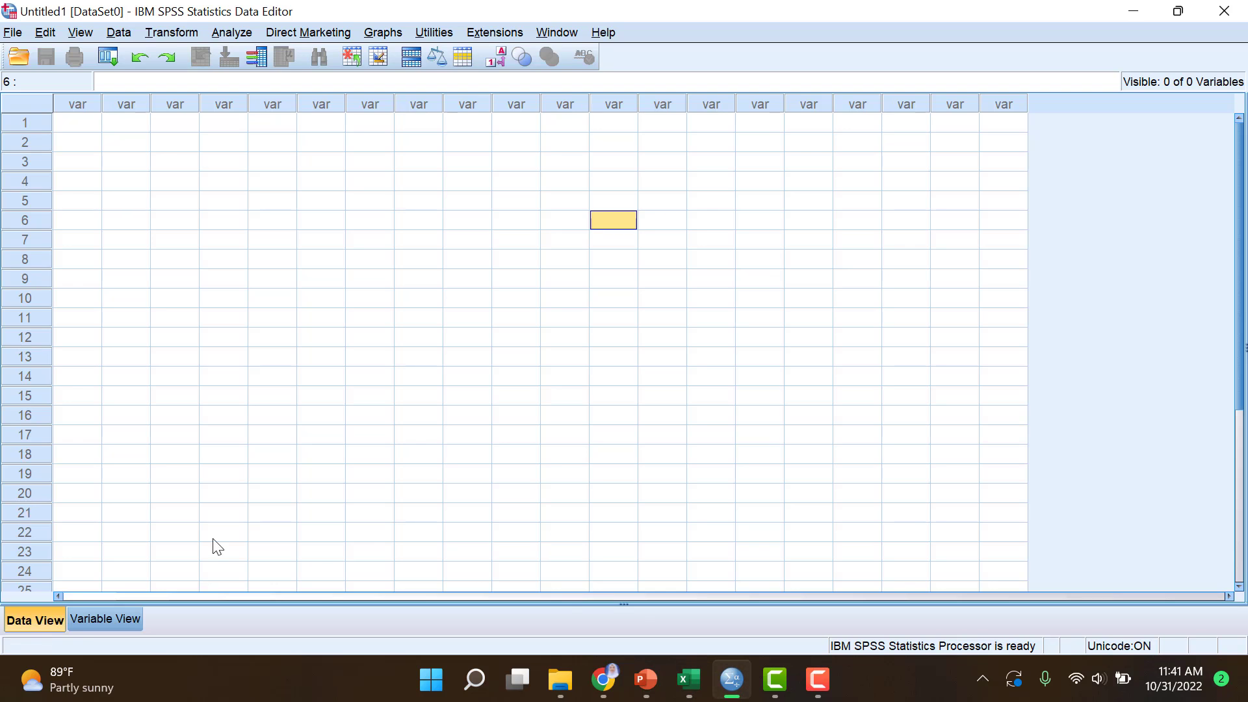
left_click(82, 125)
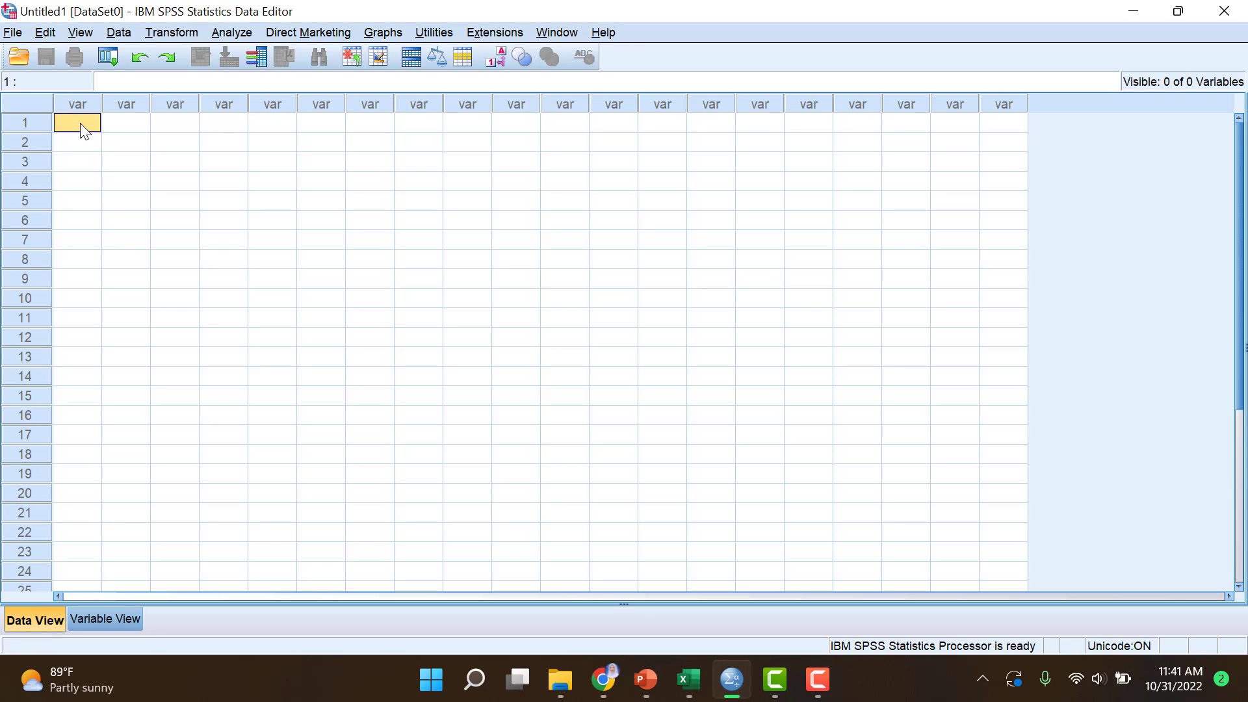
key("ctrl+v")
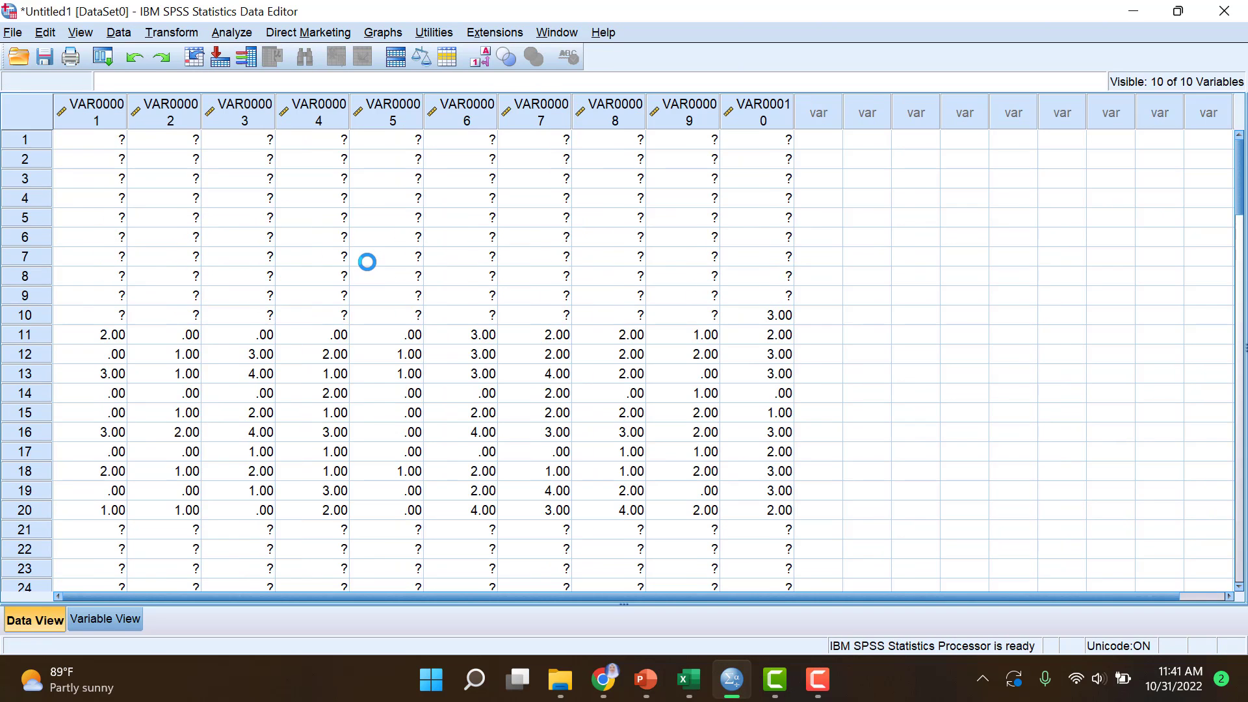
- Set the decimals of all ten variables, VAR00001 to VAR00010, to 0
left_click(111, 621)
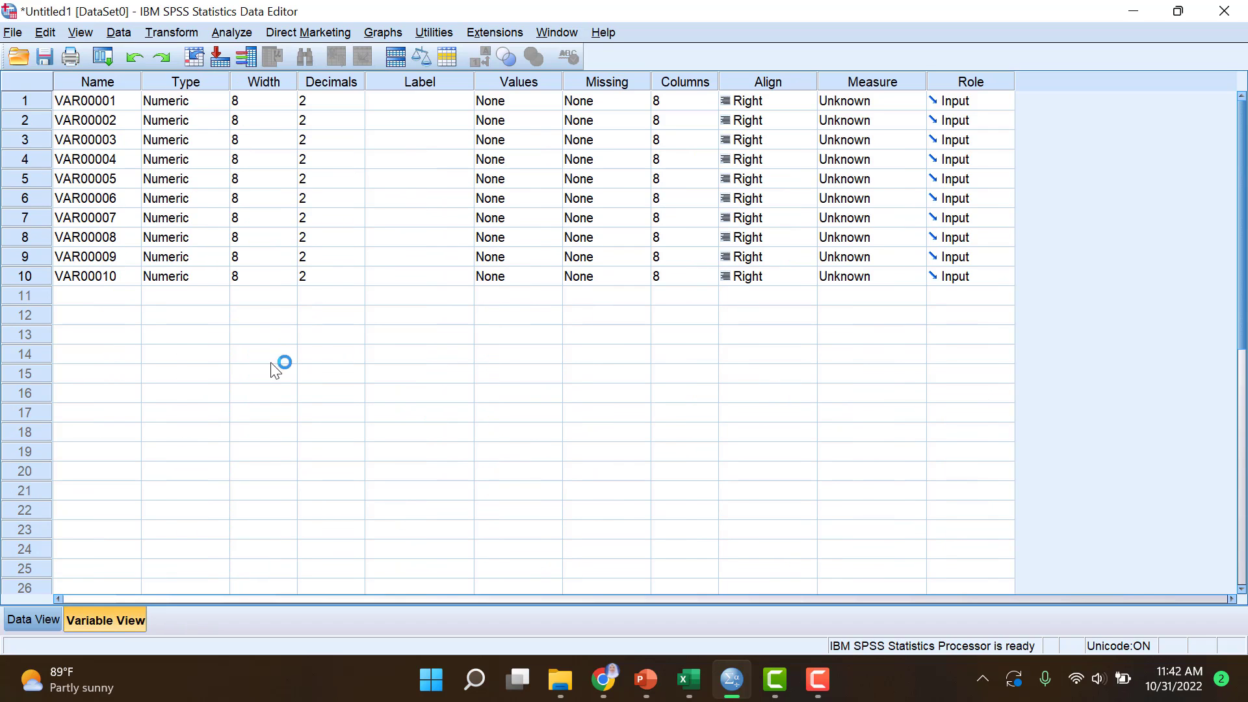
left_click(343, 101)
left_click(358, 105)
left_click(358, 105)
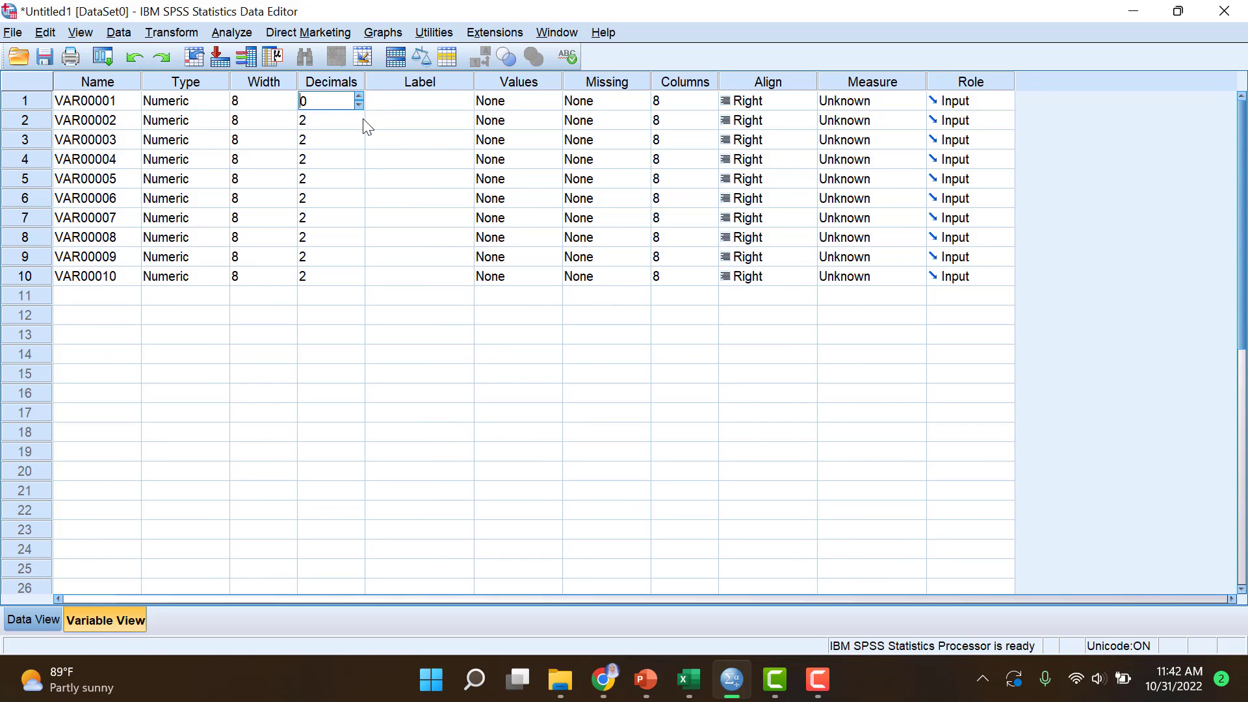
left_click(358, 123)
left_click(359, 123)
left_click(357, 143)
left_click(358, 144)
left_click(358, 144)
left_click(358, 164)
left_click(358, 163)
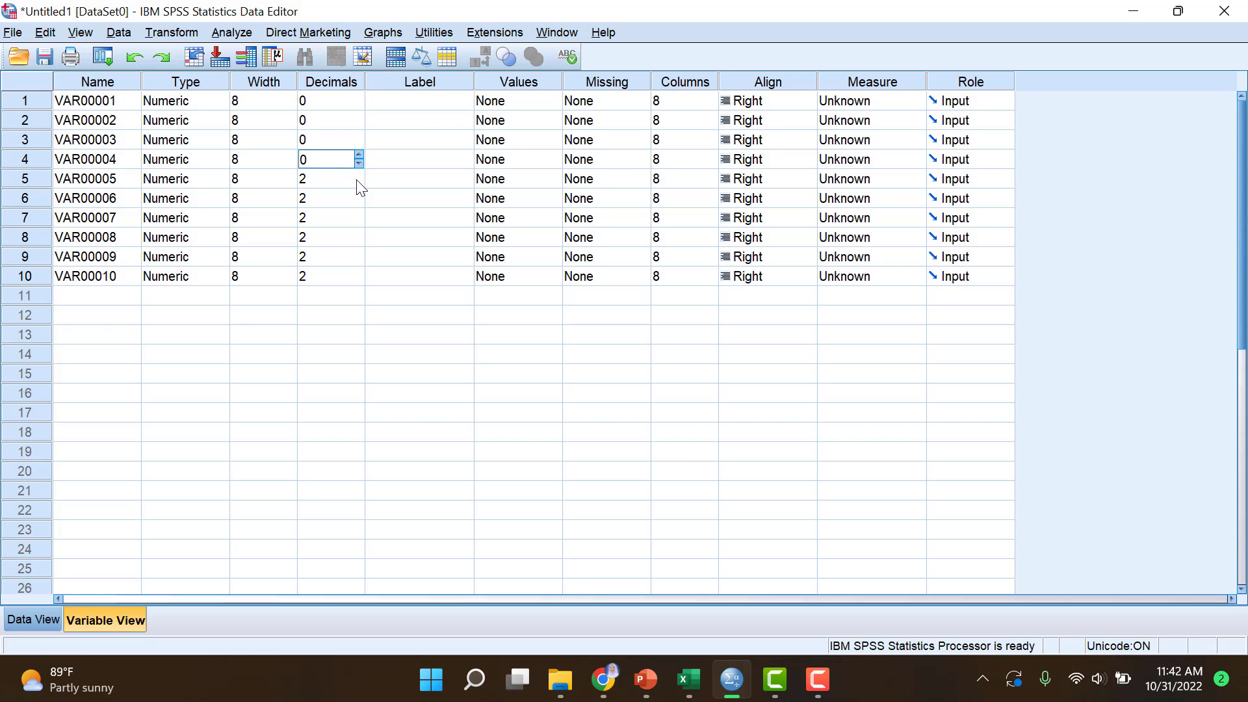
left_click(359, 183)
left_click(359, 182)
left_click(359, 202)
left_click(359, 202)
left_click(358, 221)
left_click(357, 220)
left_click(357, 239)
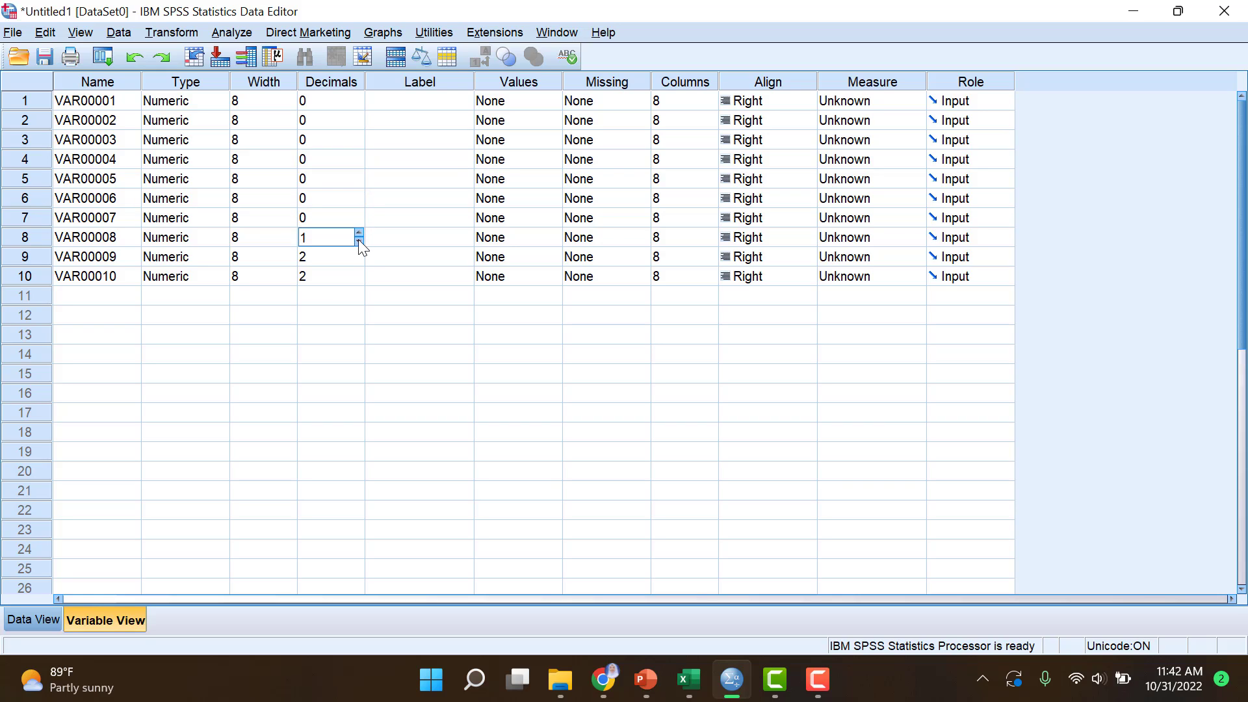
left_click(357, 239)
left_click(358, 260)
left_click(358, 259)
left_click(358, 279)
left_click(358, 279)
- Switch to the Excel workbook and copy the item labels B1 to B10 from cells N3:N12
left_click(688, 679)
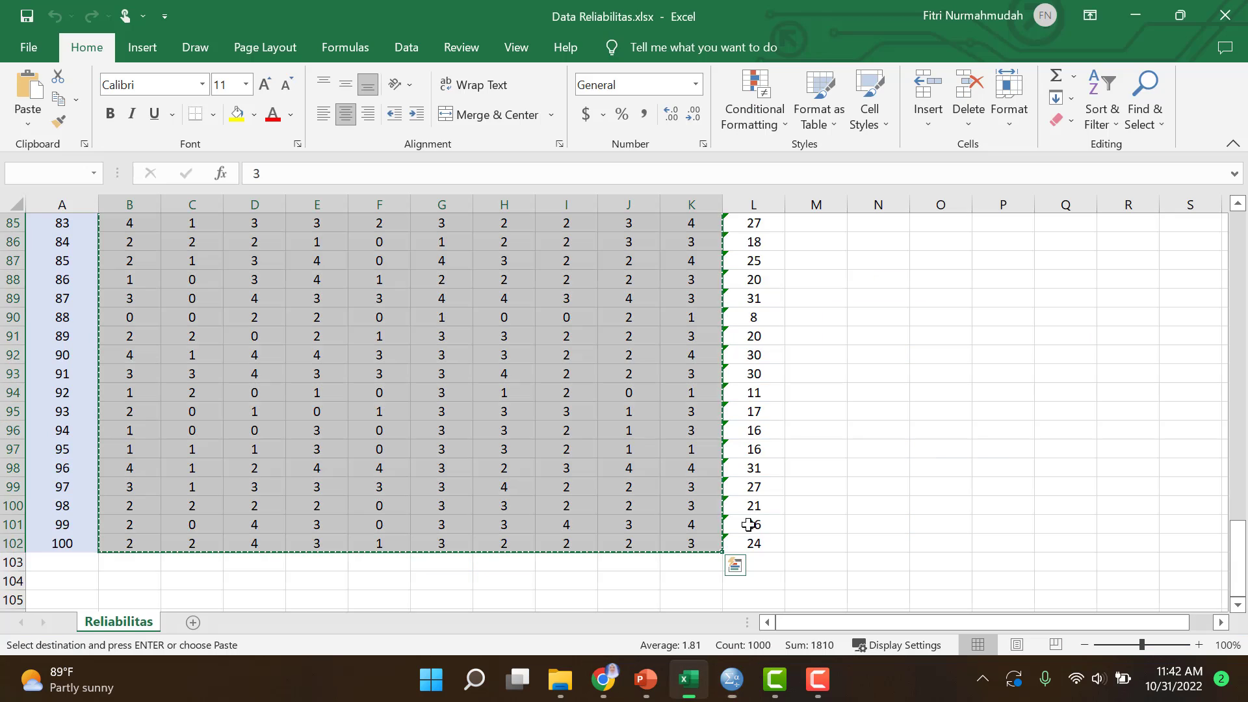
scroll(835, 383, "up", 18)
left_click(967, 332)
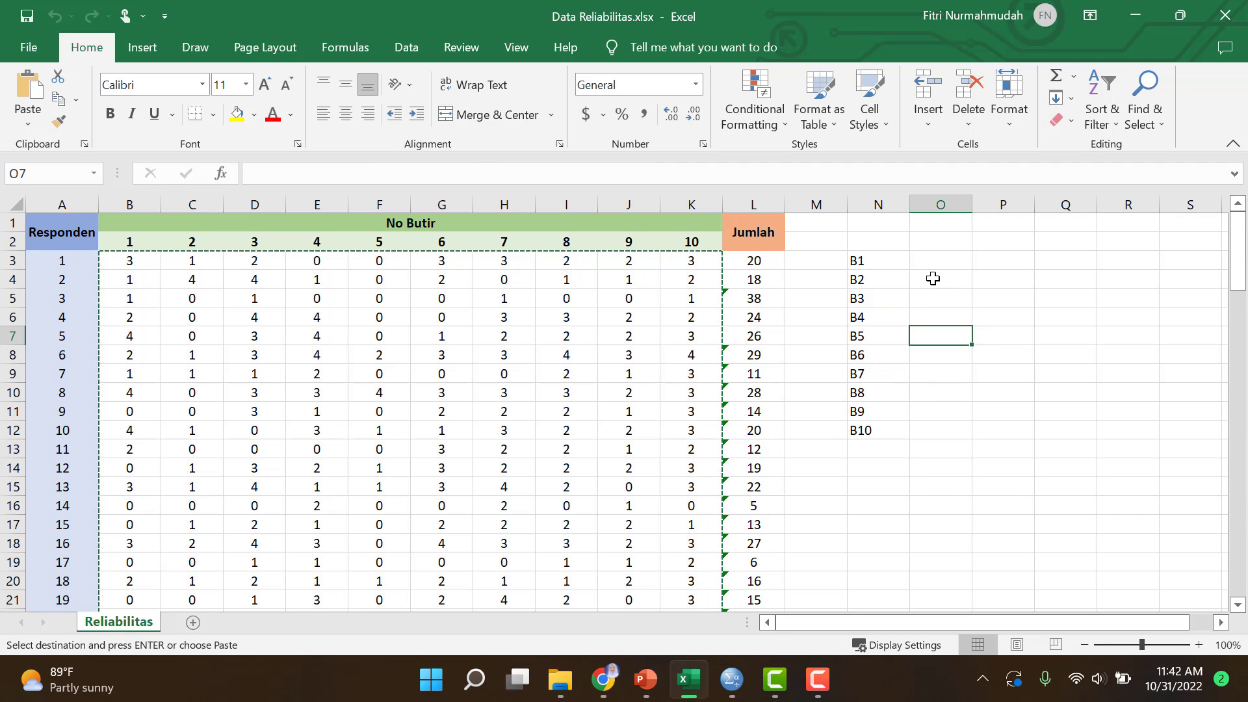
left_click(933, 278)
left_click_drag(904, 266, 879, 429)
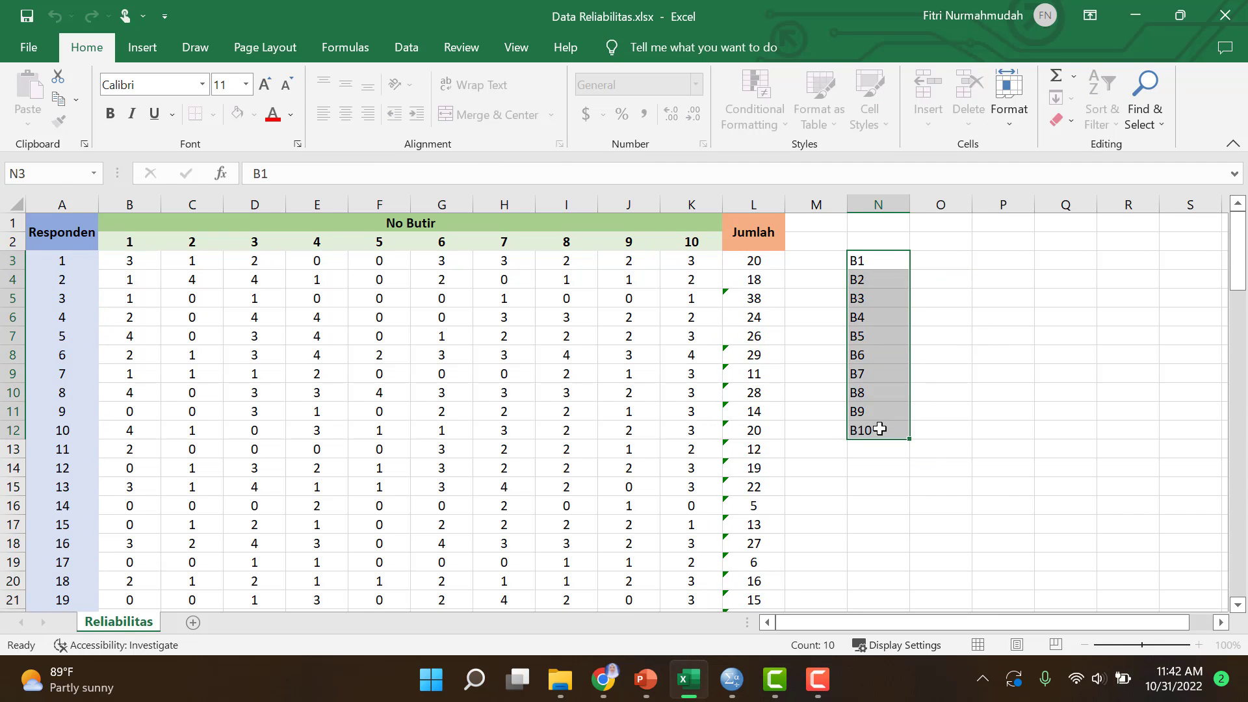
key("ctrl+c")
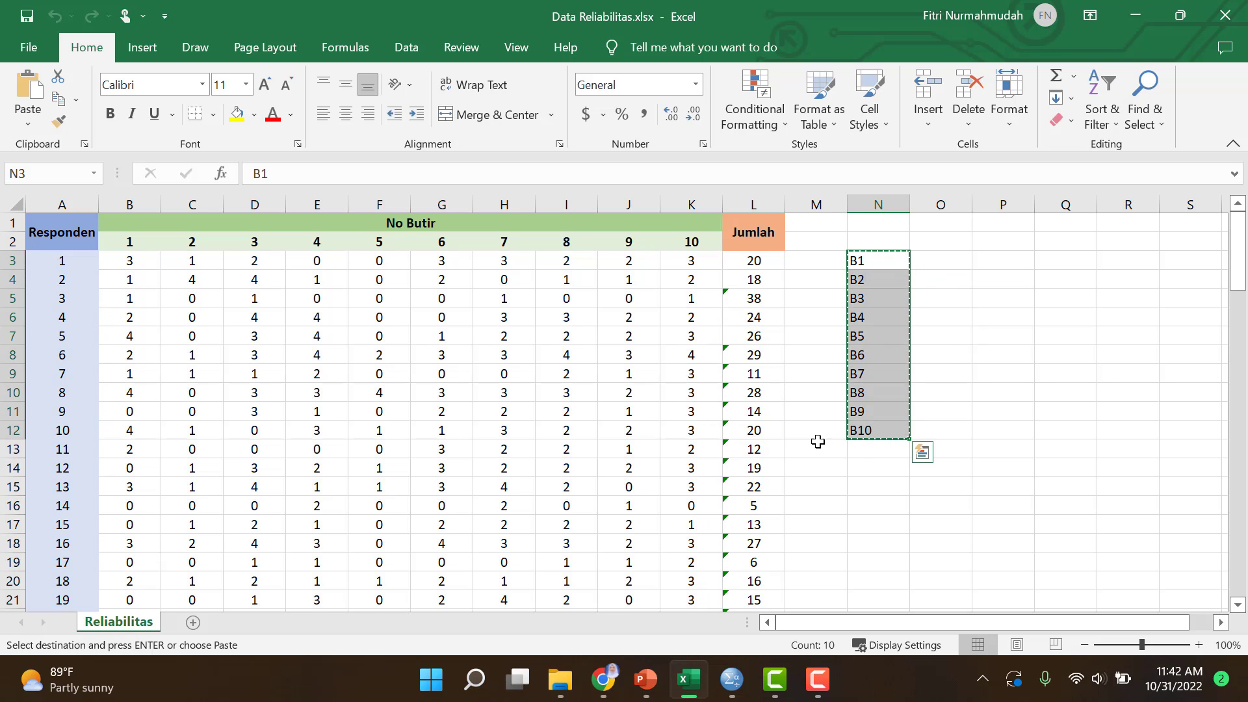
- Back in SPSS, paste the copied labels B1 to B10 as the names of the ten variables and return to the data values
left_click(731, 679)
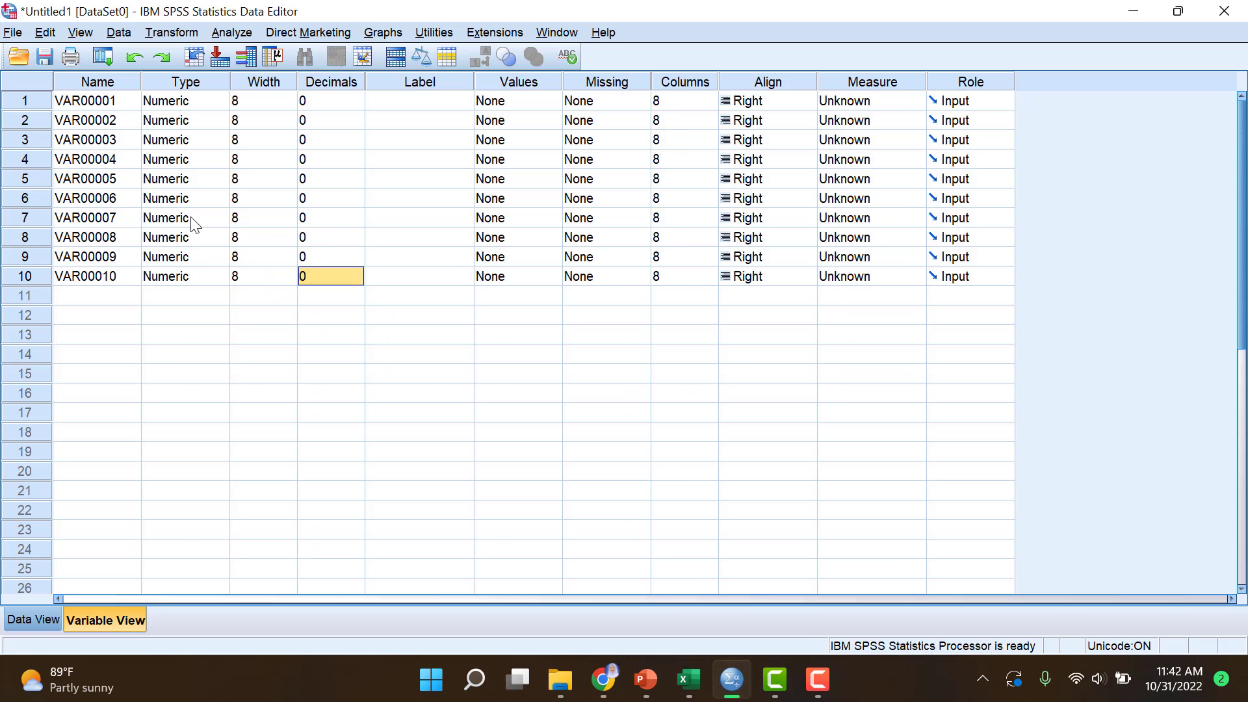
left_click(104, 101)
key("ctrl+v")
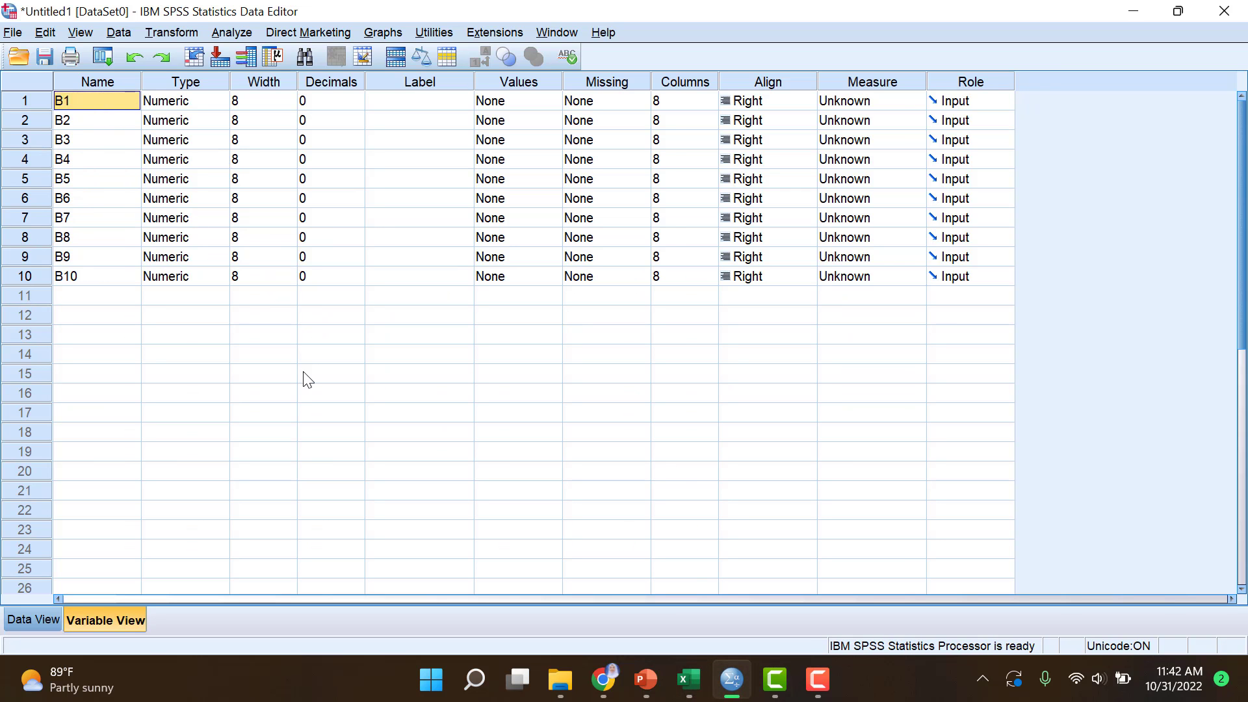
left_click(305, 377)
left_click(29, 619)
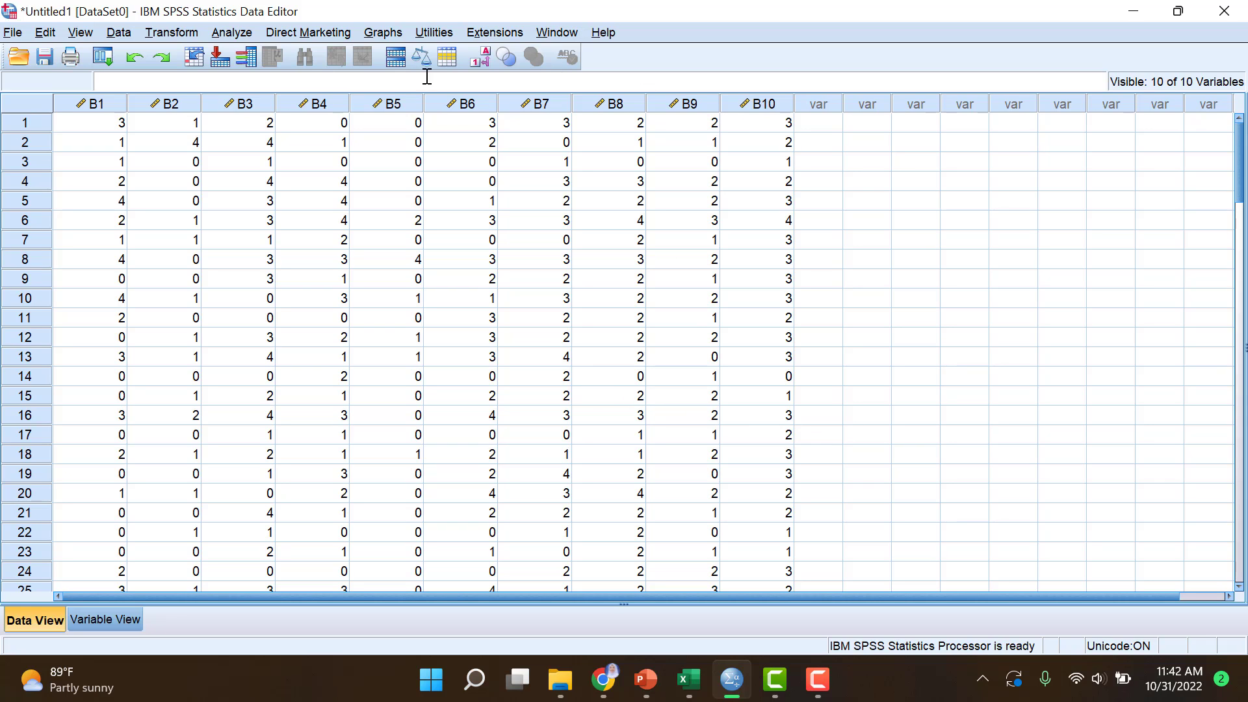
- Start a Reliability Analysis and add all ten variables, B1 to B10, as its items
left_click(232, 33)
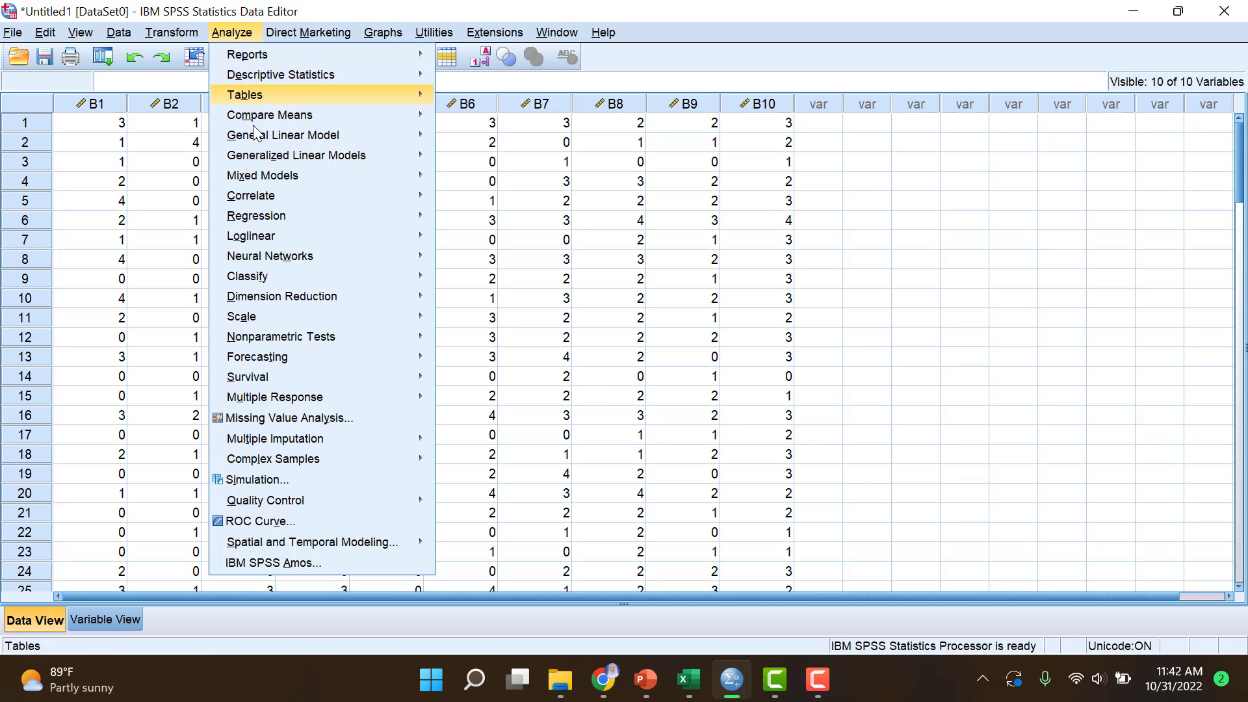
mouse_move(293, 314)
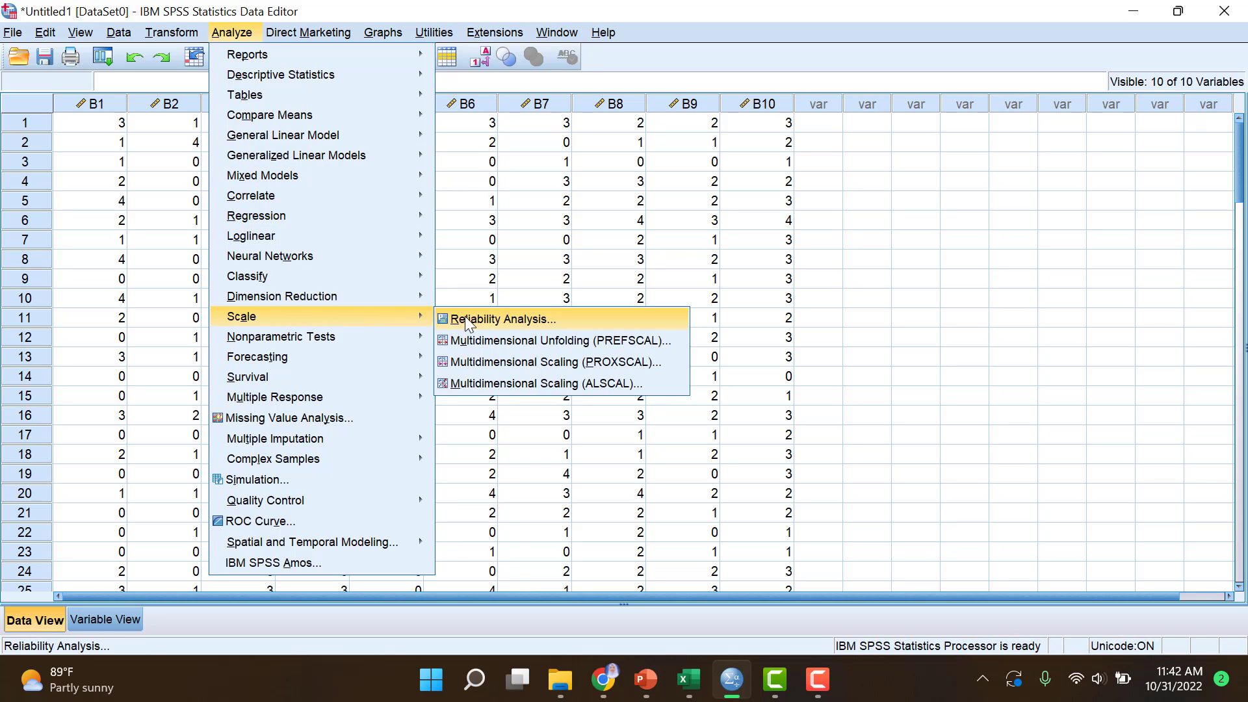
left_click(500, 320)
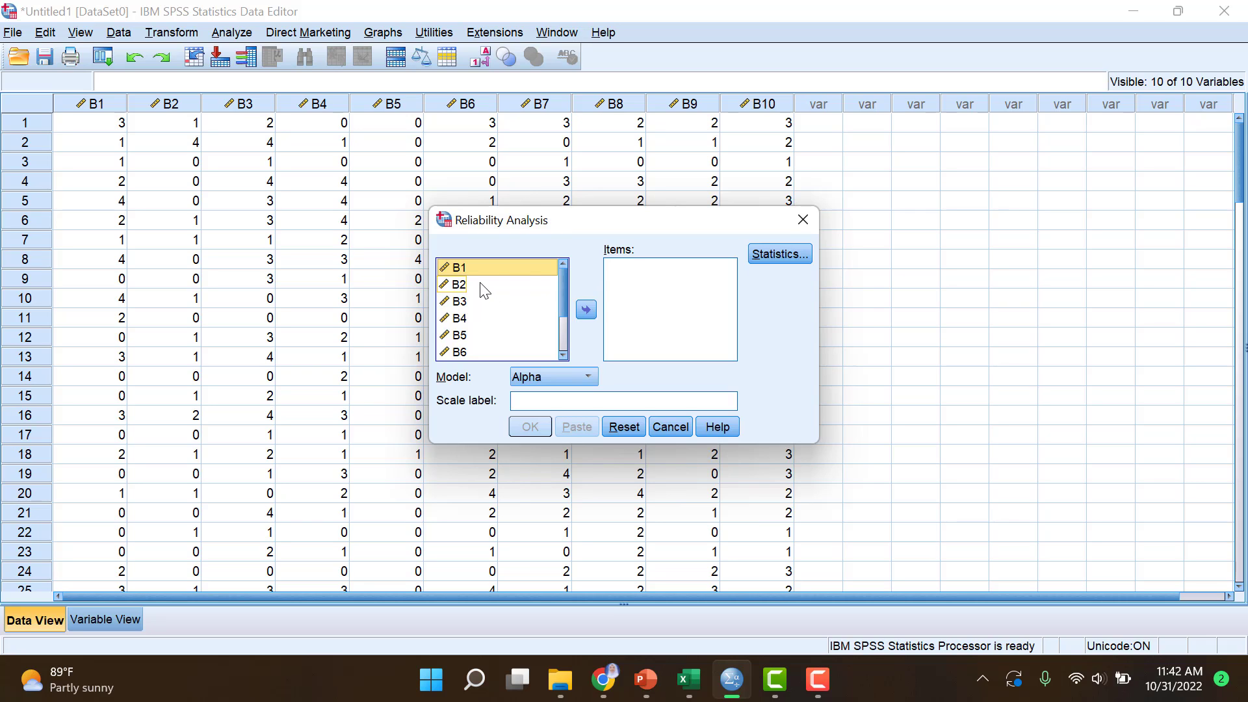
key("ctrl+a")
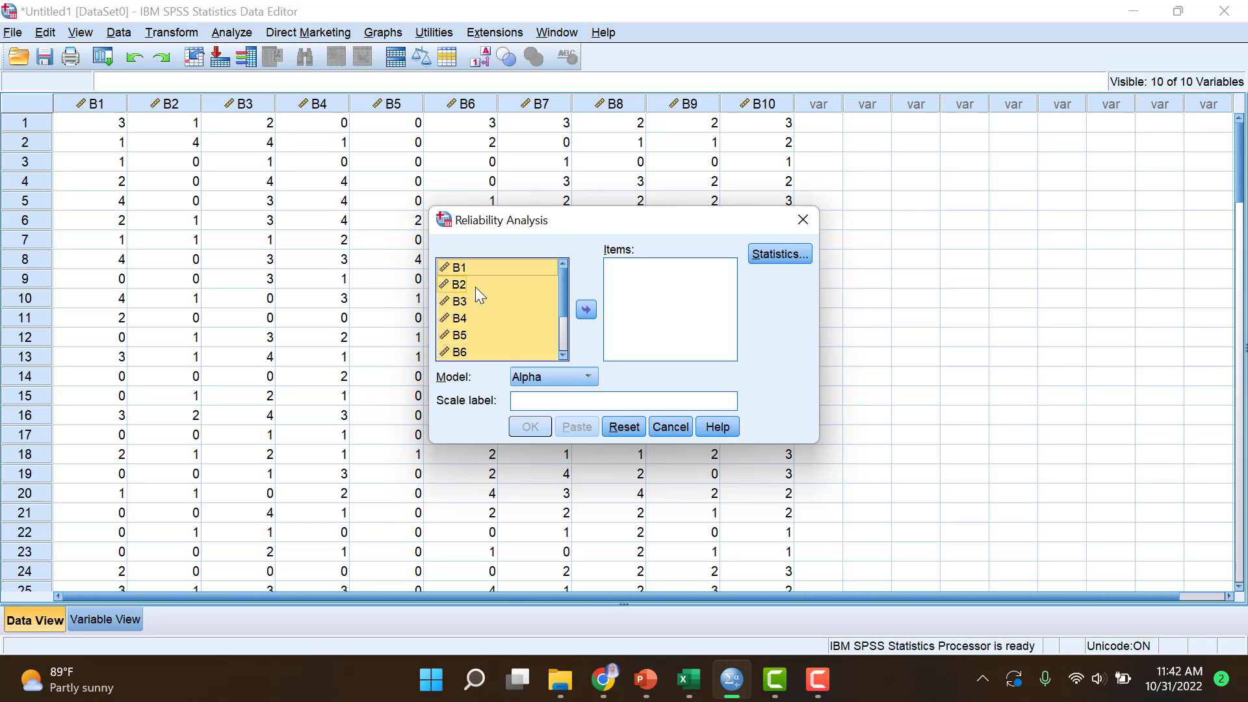
left_click(585, 310)
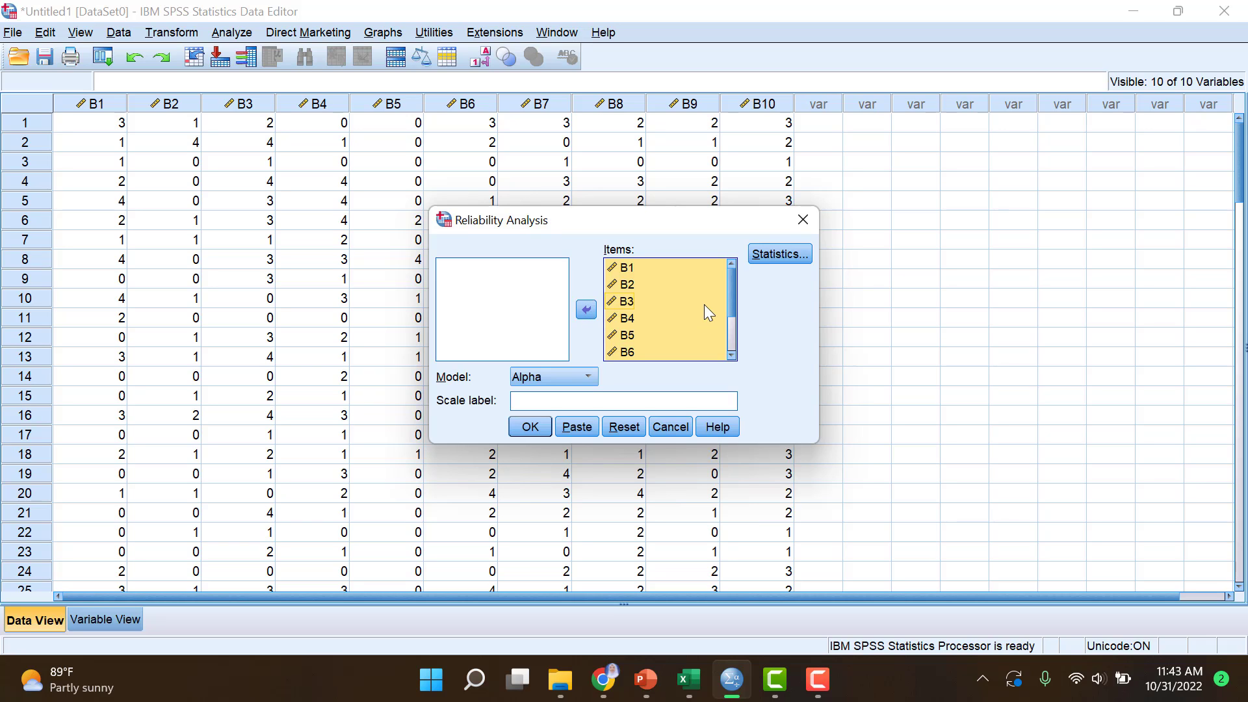
- Include the "Scale if item deleted" descriptives in the reliability analysis statistics
left_click(785, 255)
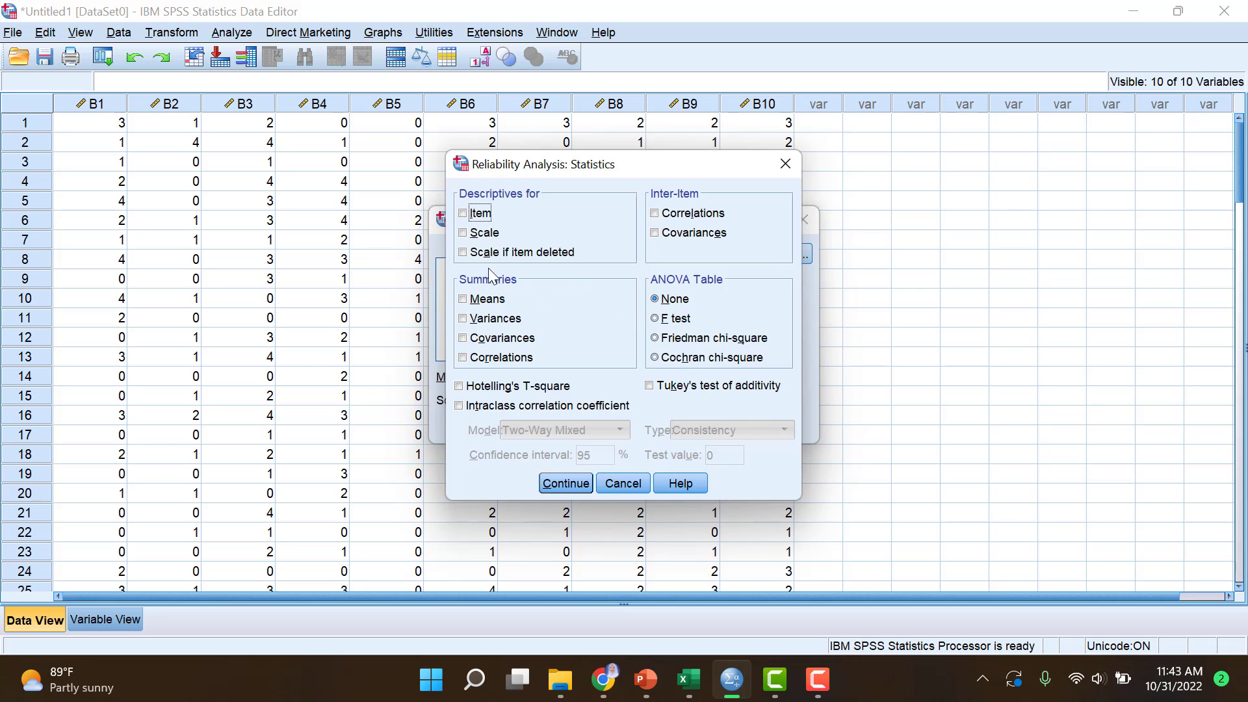
left_click(463, 253)
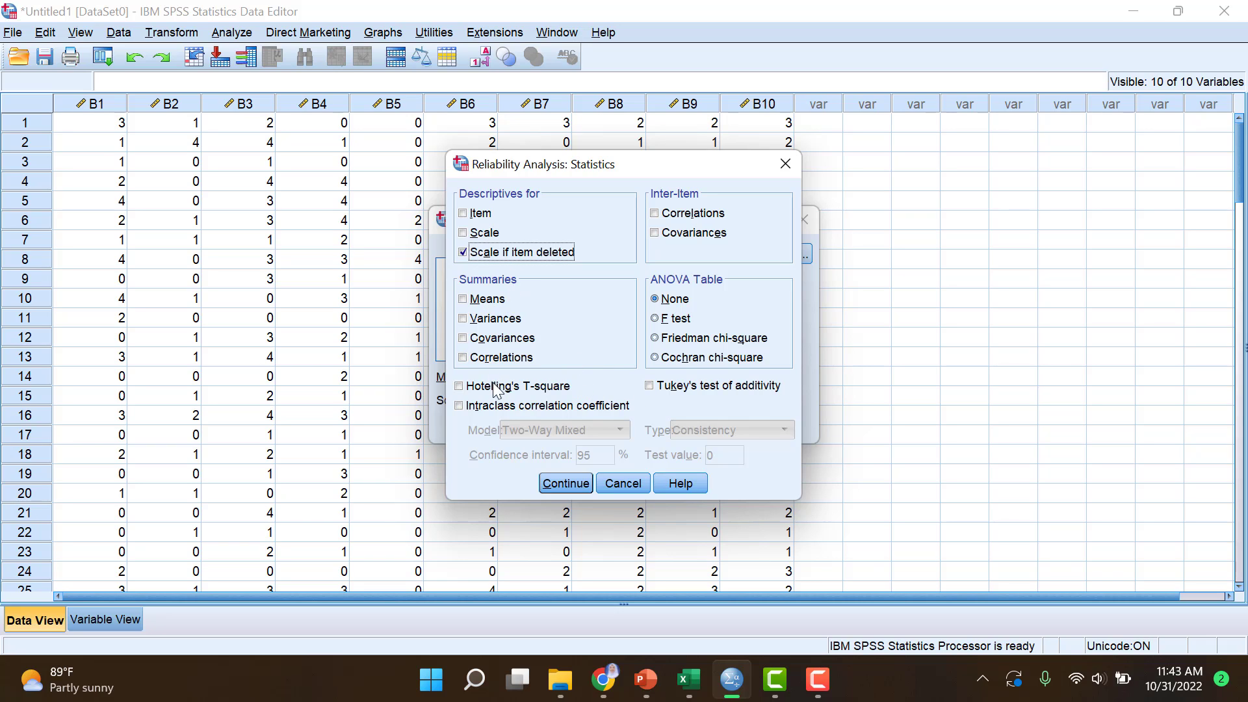
left_click(562, 484)
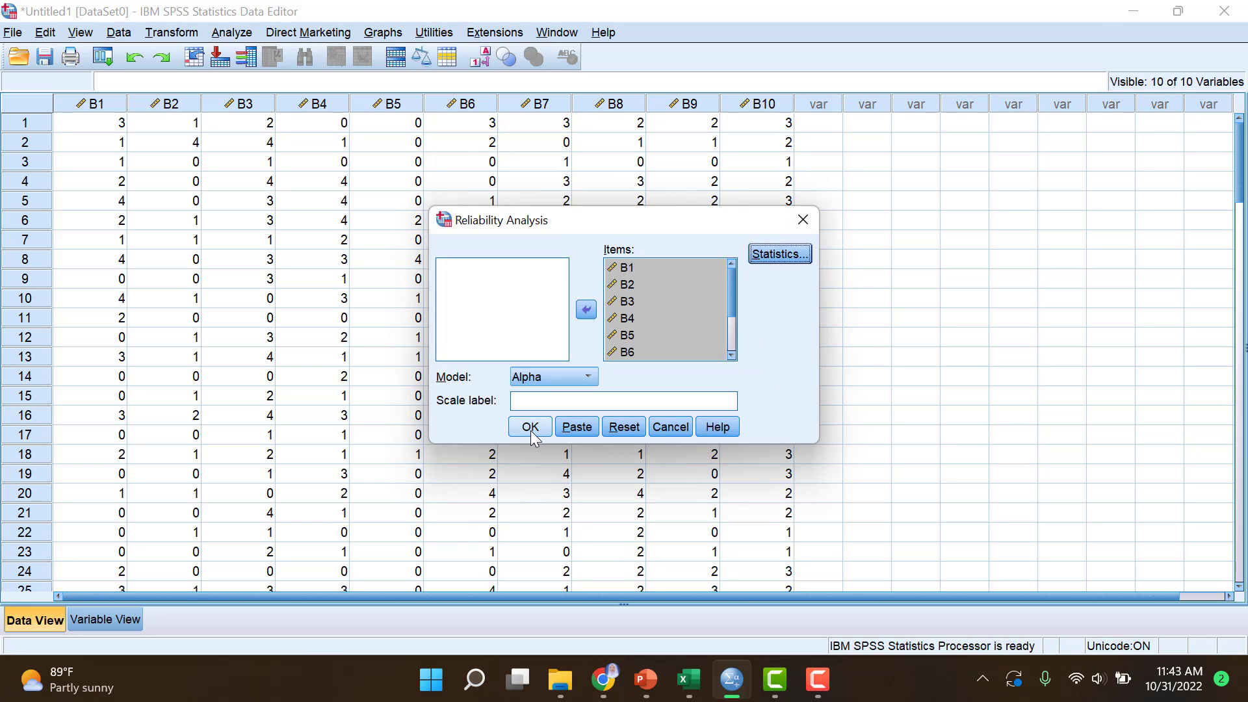
- Choose Alpha as the reliability model and run the analysis
left_click(531, 379)
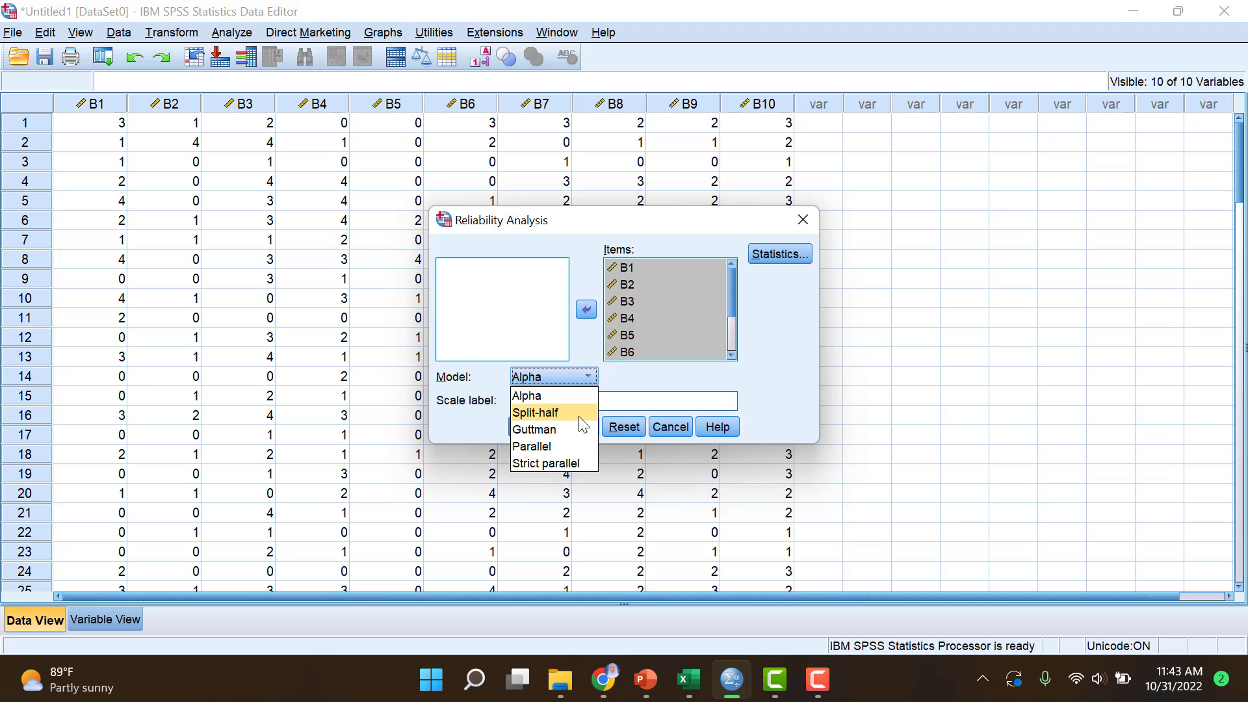
left_click(548, 377)
left_click(548, 377)
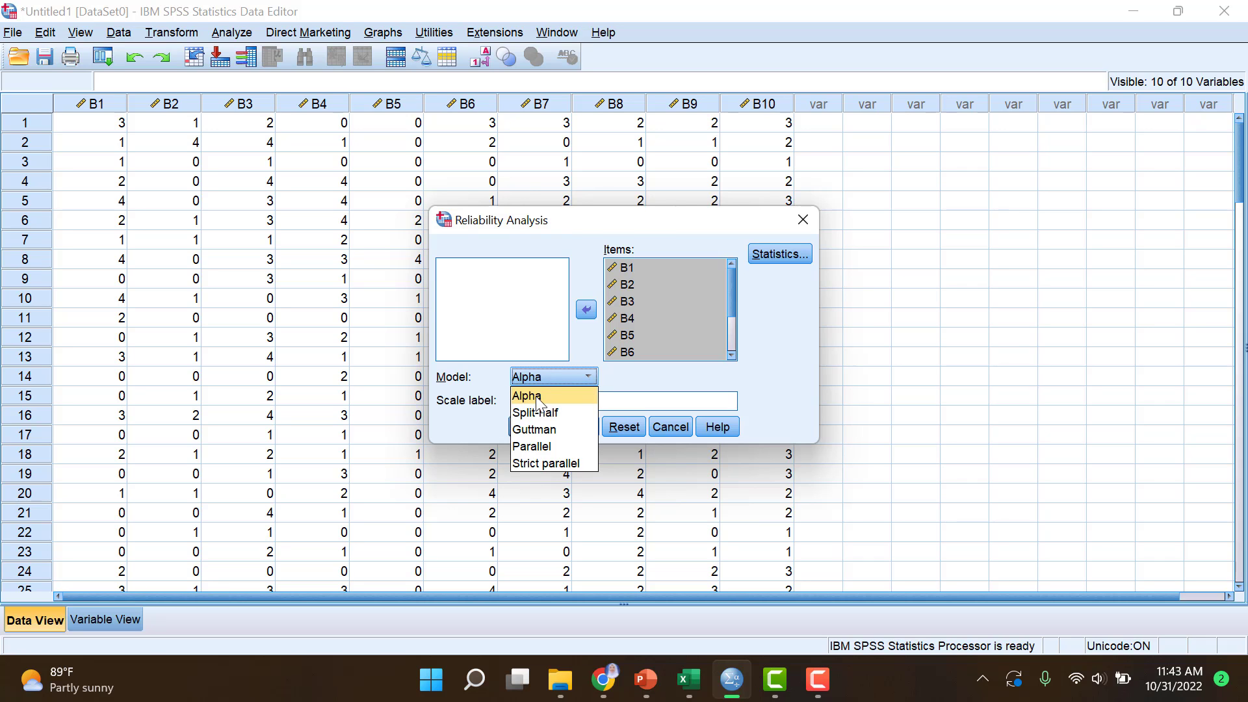
left_click(538, 397)
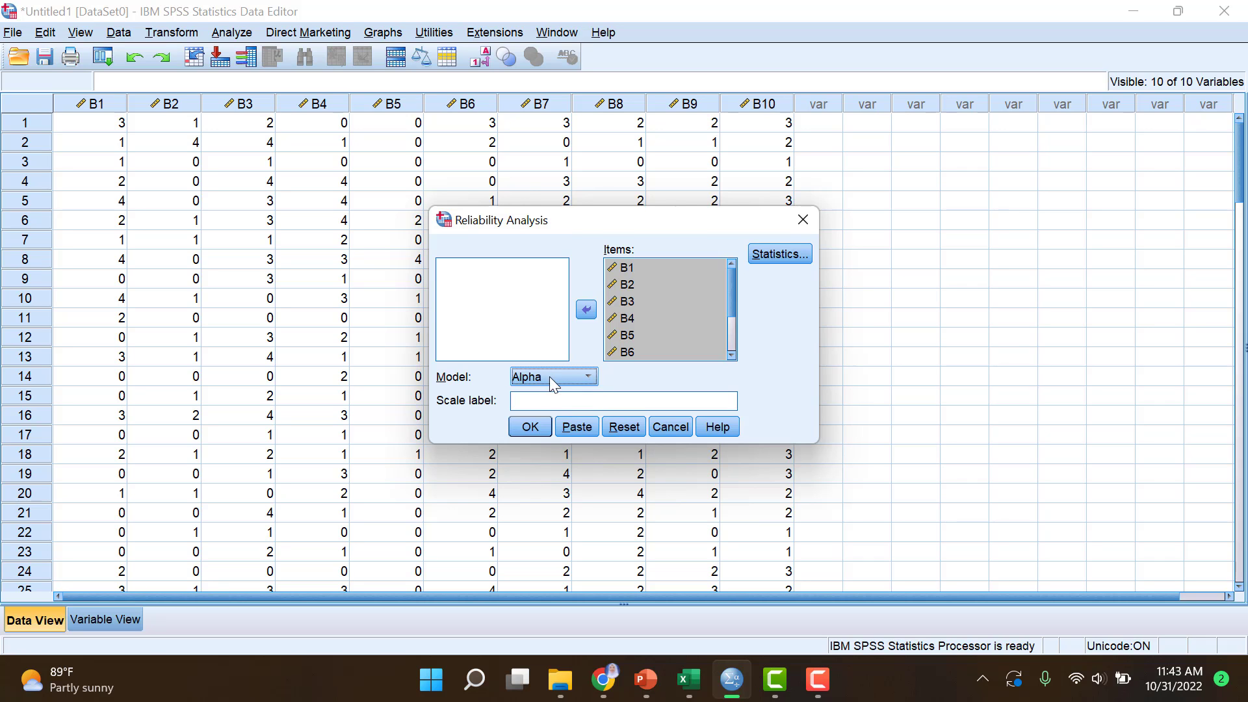
left_click(540, 430)
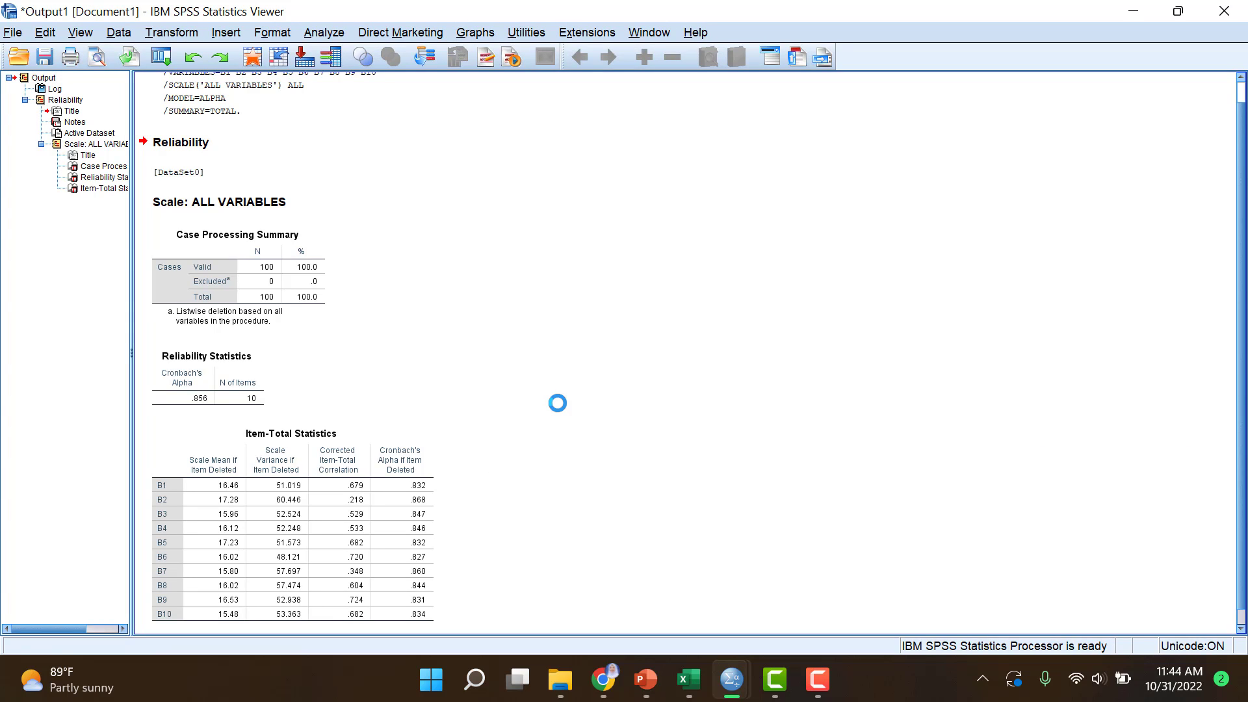
- Examine the Case Processing Summary and Reliability Statistics tables in the output
left_click(204, 267)
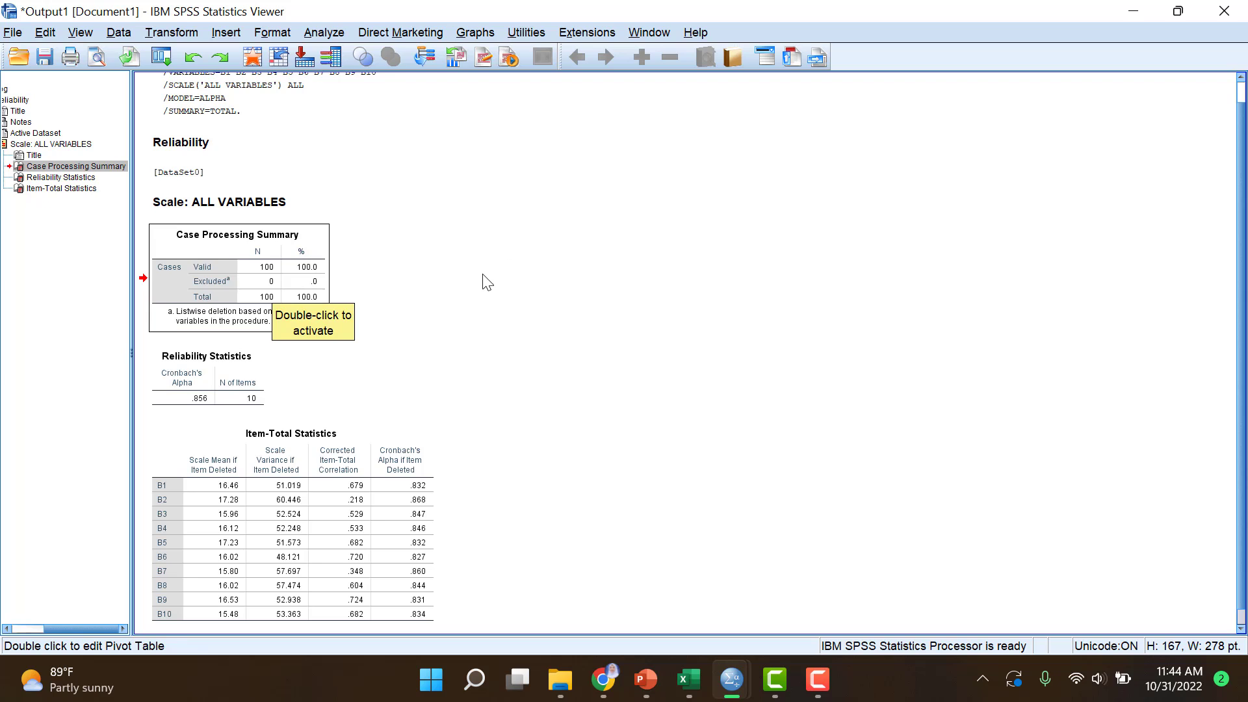
scroll(480, 280, "down", 1)
left_click(224, 371)
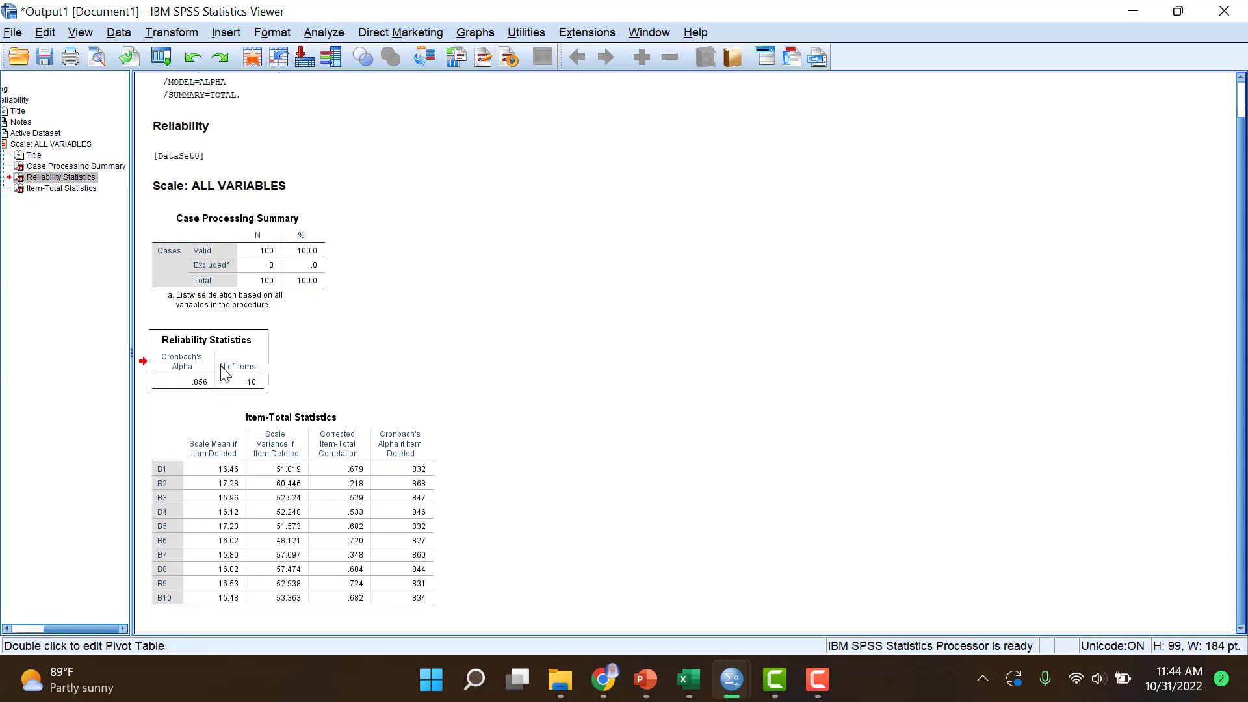